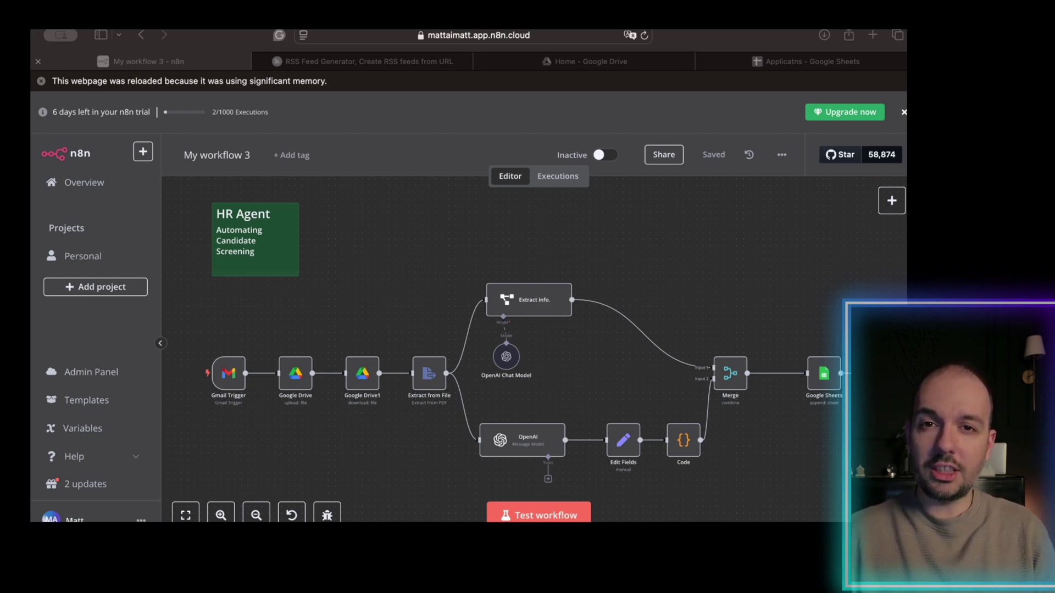
# - Run a test of the whole HR Agent workflow and open the Gmail Trigger node's settings
pyautogui.press('super+Return')
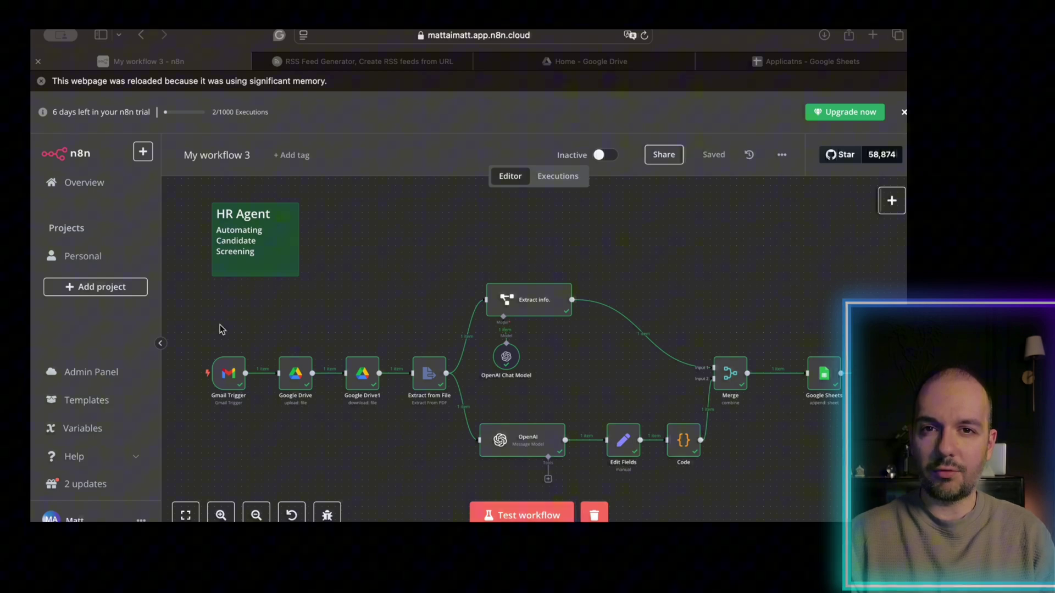
pyautogui.click(242, 373)
pyautogui.doubleClick(243, 373)
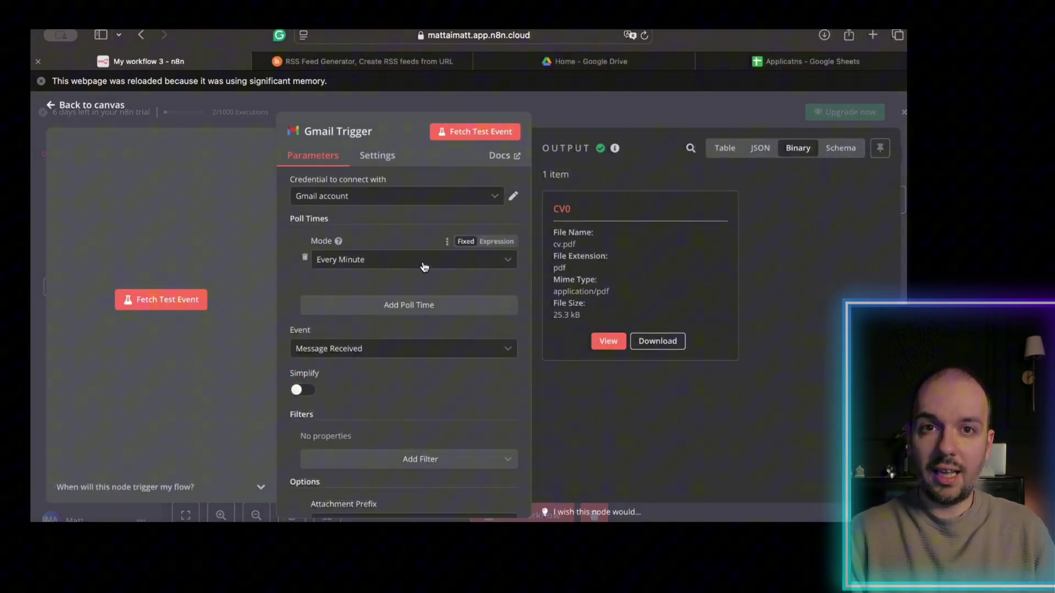
# - Review the Gmail Trigger's poll time, event and attachment options, and check the connection of its Gmail account credential
pyautogui.scroll(-3, 423, 262)
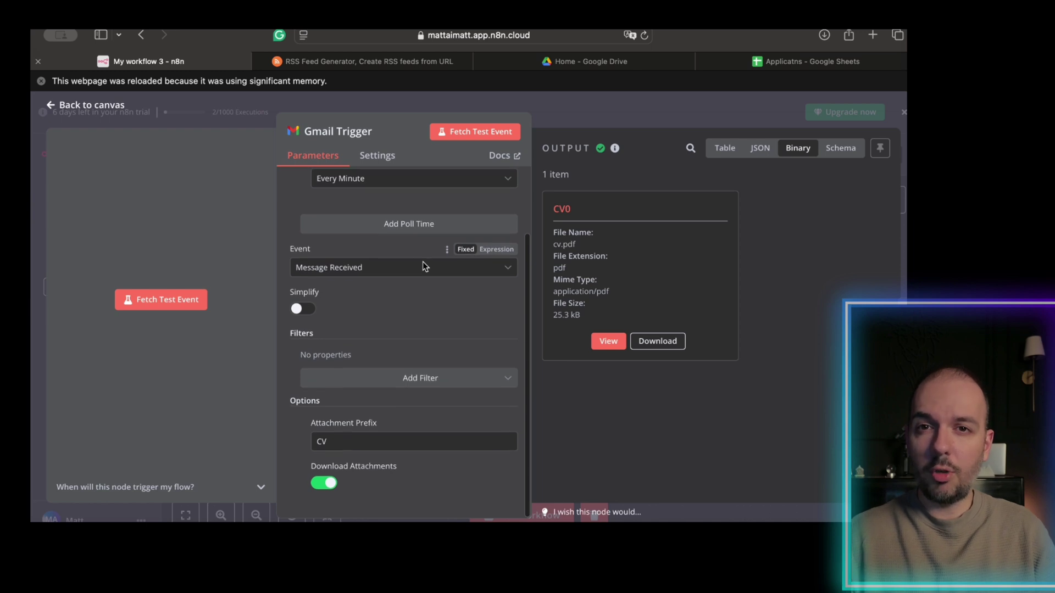
pyautogui.scroll(2, 430, 351)
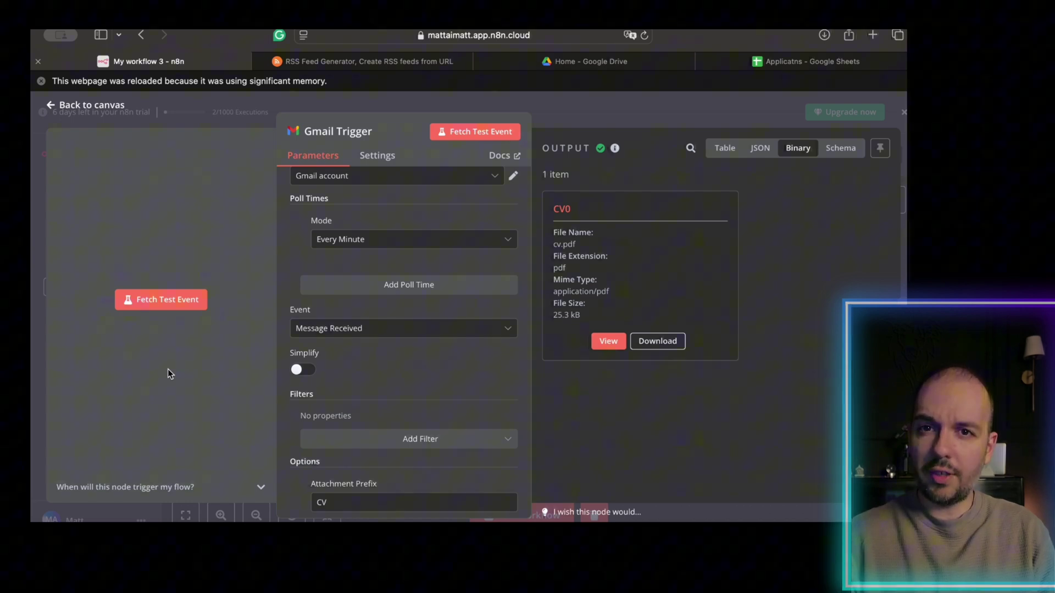
pyautogui.scroll(1, 370, 264)
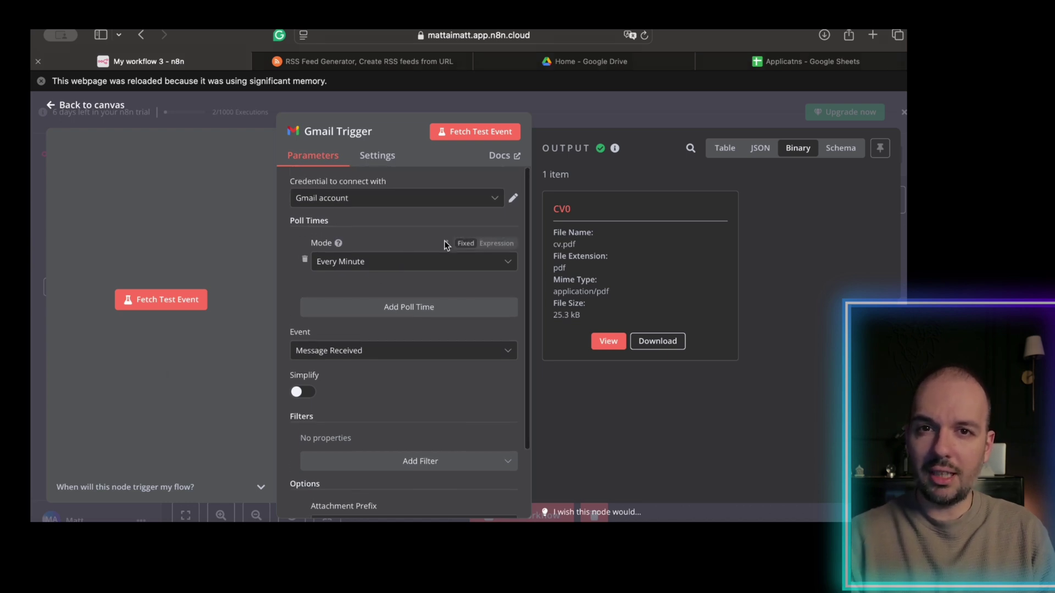
pyautogui.click(513, 196)
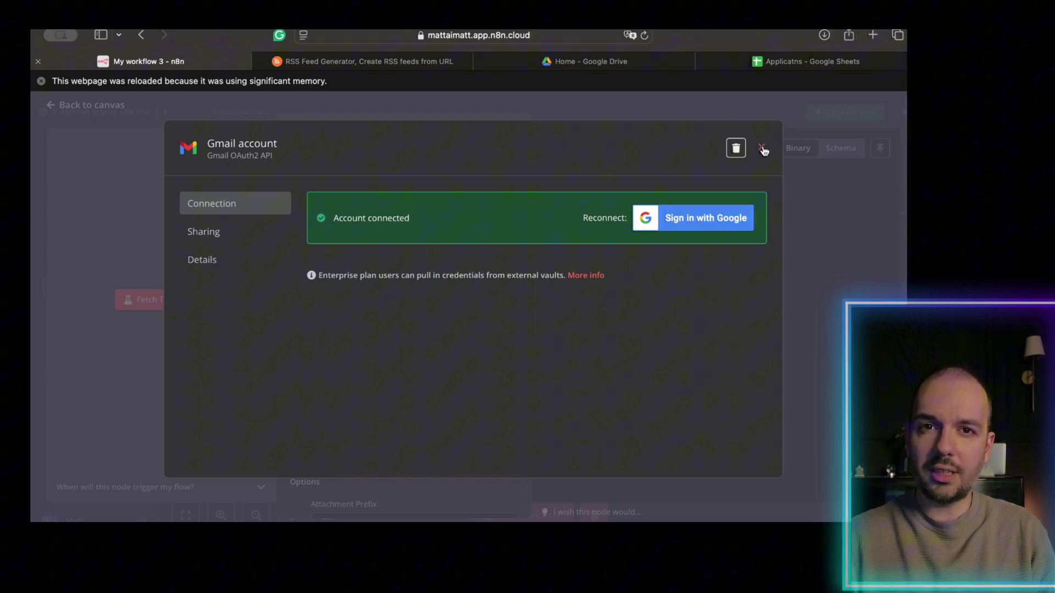
pyautogui.click(762, 148)
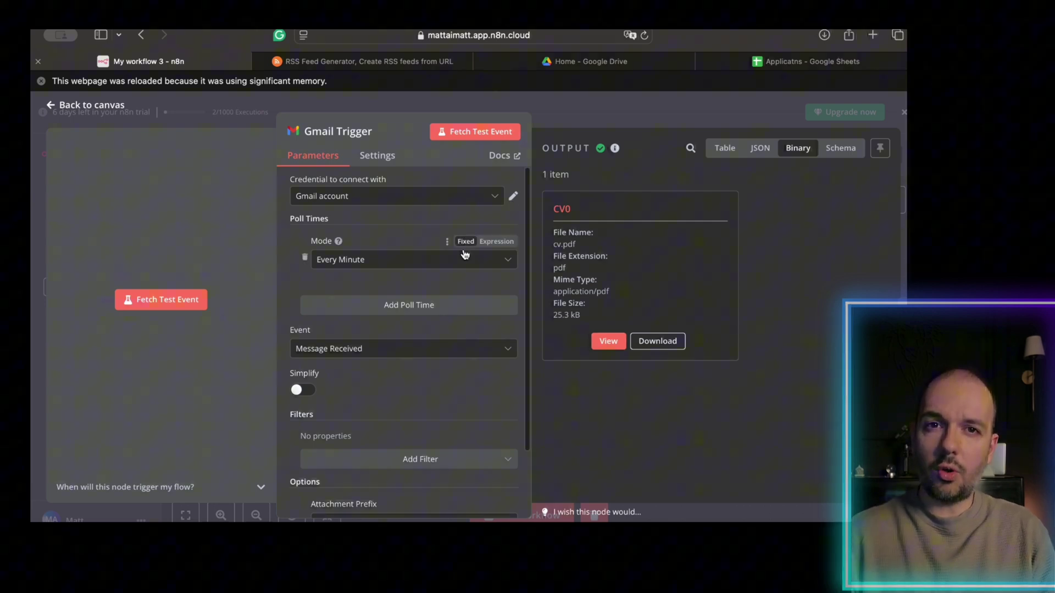
# - Inspect the Gmail Trigger's Attachment Prefix and Download Attachments options, and return to the canvas
pyautogui.scroll(-3, 464, 254)
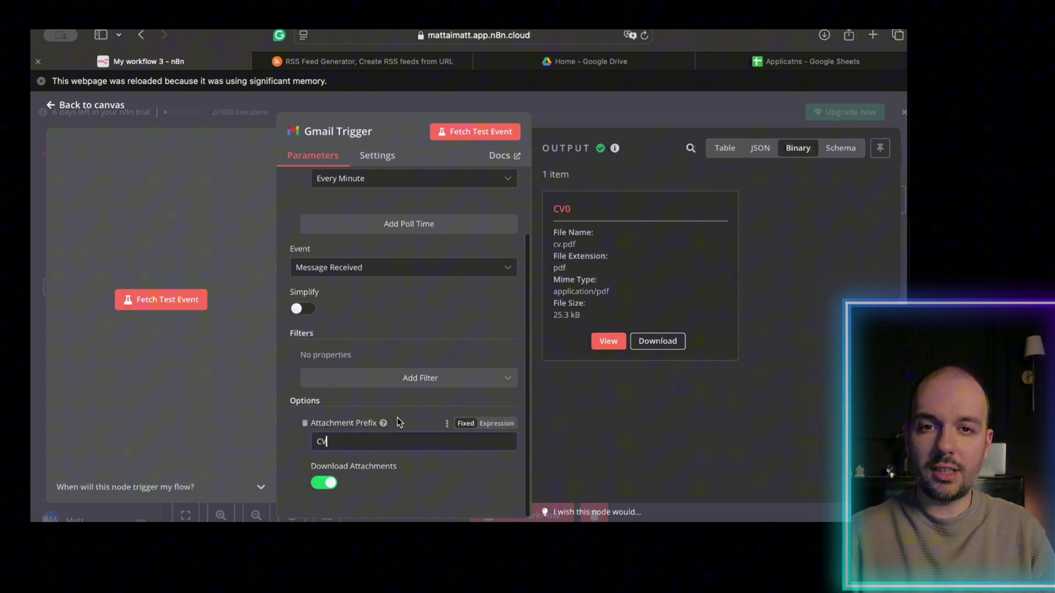
pyautogui.scroll(2, 397, 417)
pyautogui.scroll(-2, 397, 417)
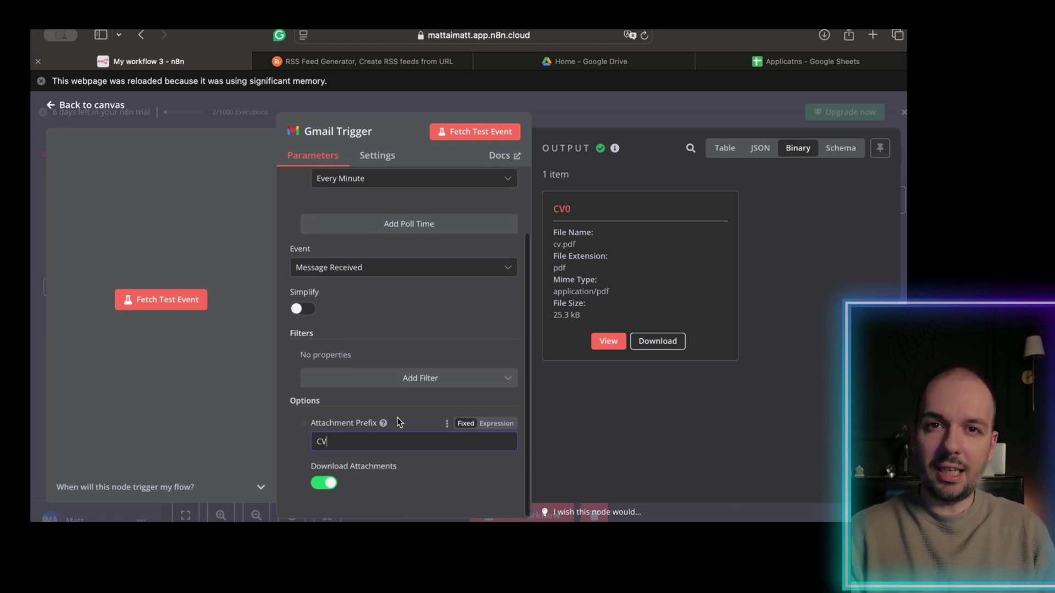
pyautogui.write('**')
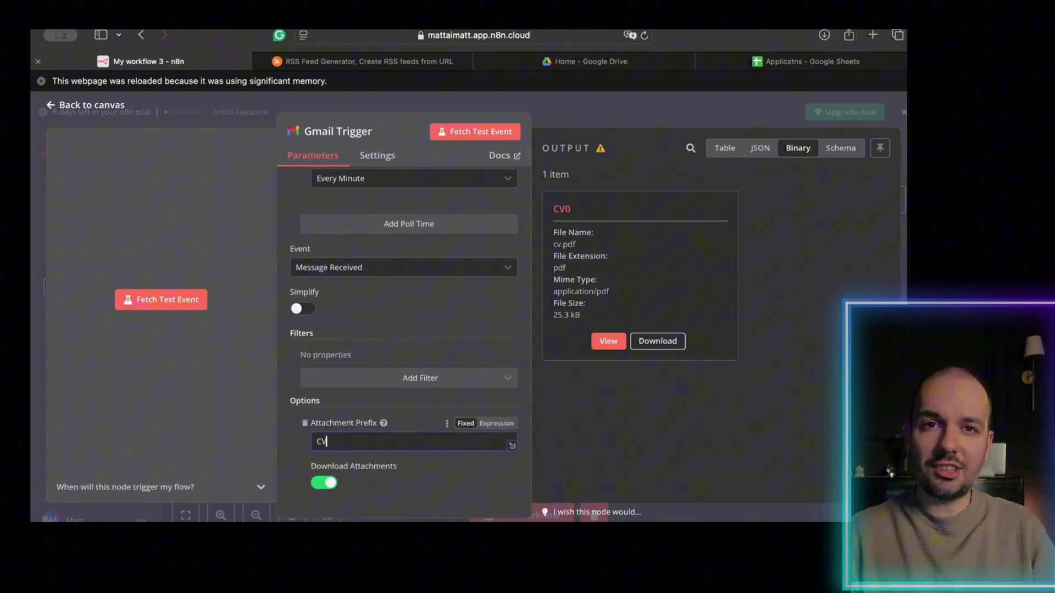
pyautogui.click(100, 105)
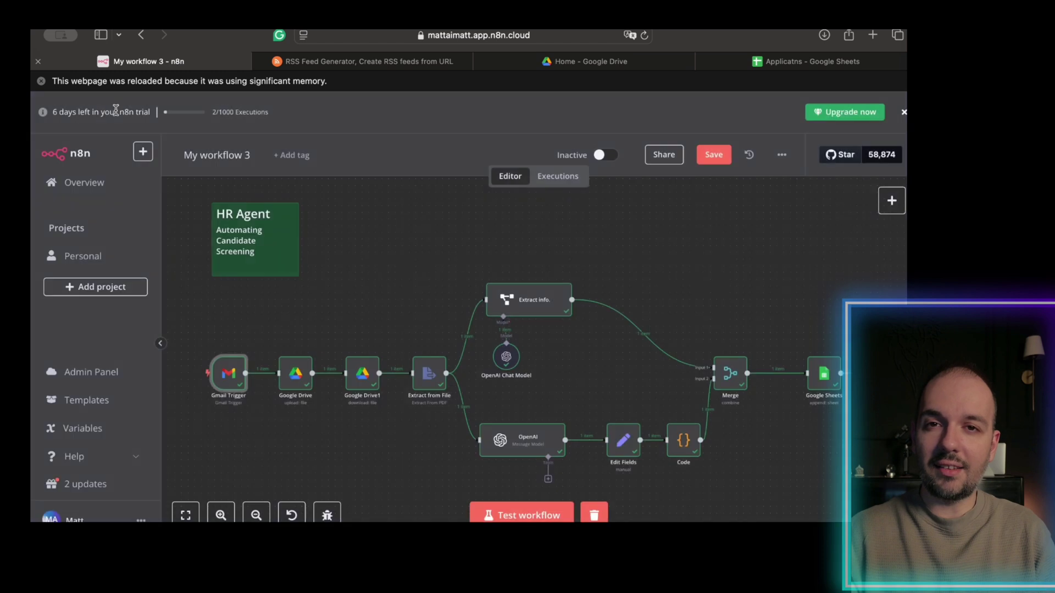
# - Examine the Google Drive upload node's input data field, file name expression and parent folder, and return to the canvas
pyautogui.doubleClick(295, 374)
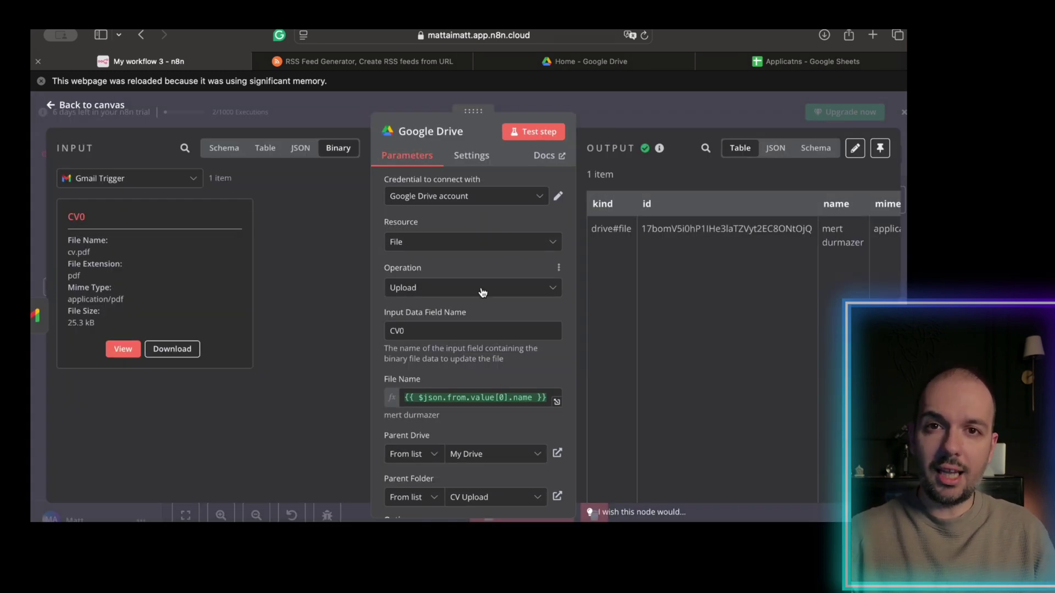
pyautogui.scroll(-3, 481, 292)
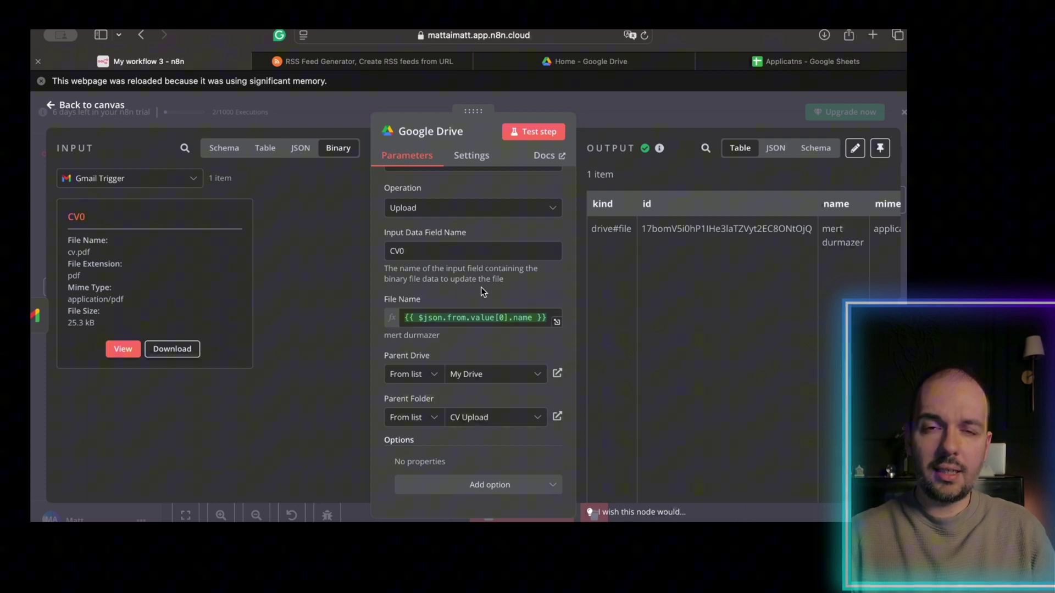
pyautogui.scroll(2, 482, 291)
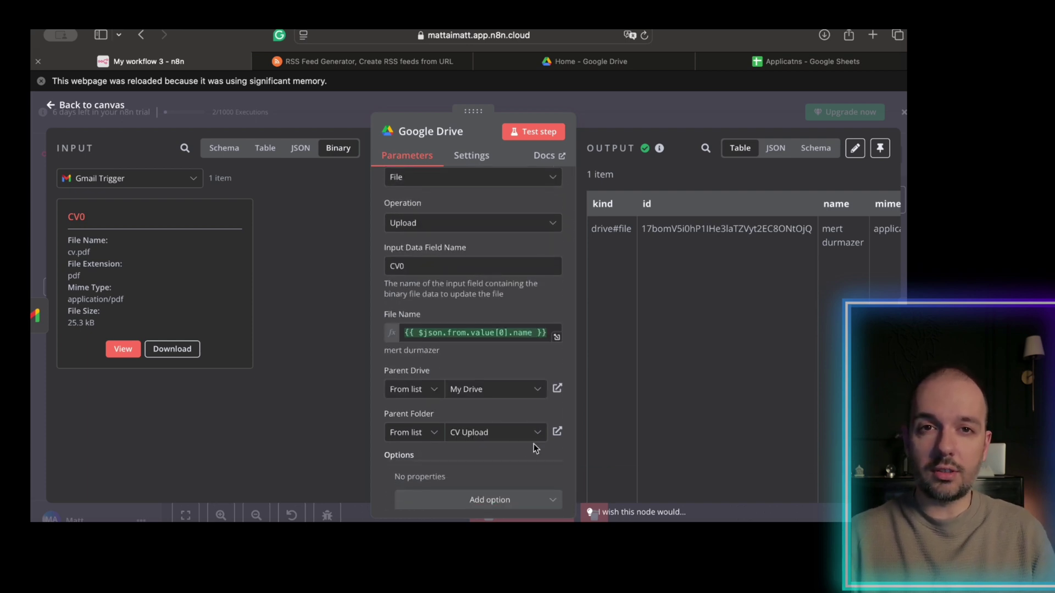
pyautogui.scroll(3, 513, 362)
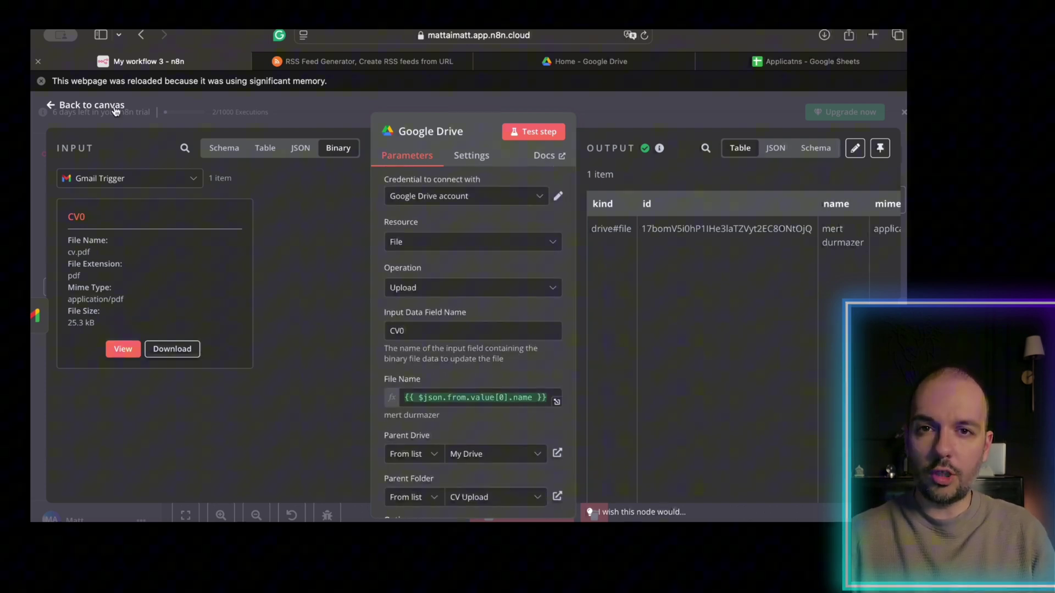
pyautogui.click(91, 104)
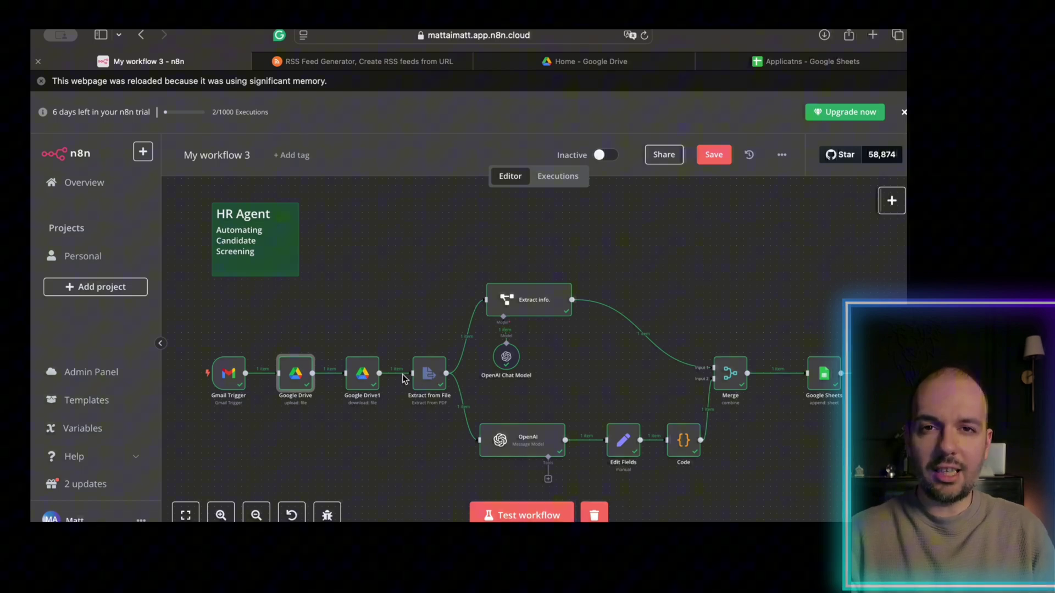
# - Examine the Extract from File node's PDF operation and the text it outputs from the CV, and return to the canvas
pyautogui.click(429, 381)
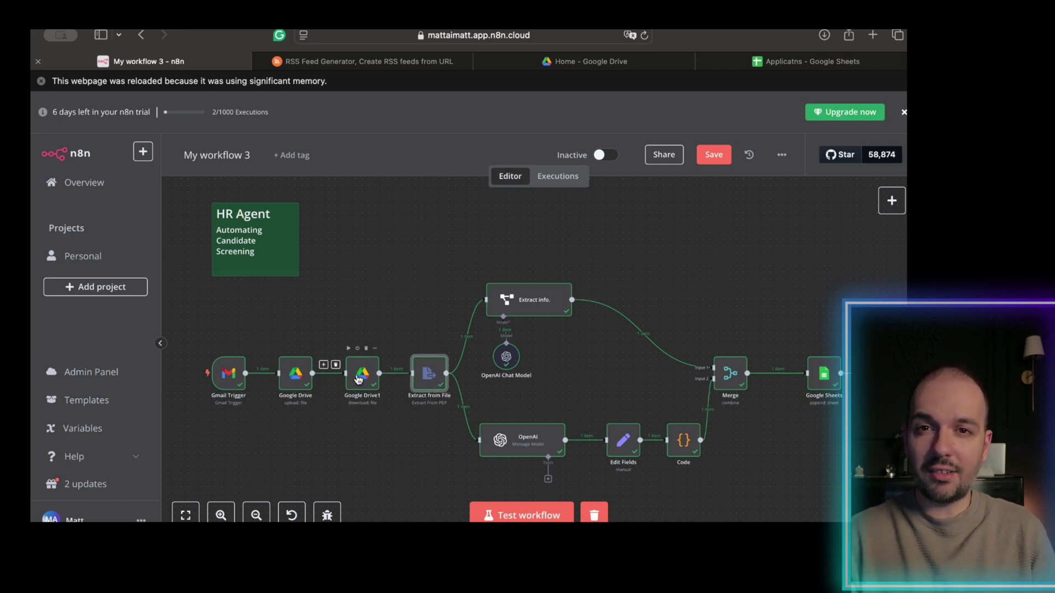
pyautogui.doubleClick(429, 379)
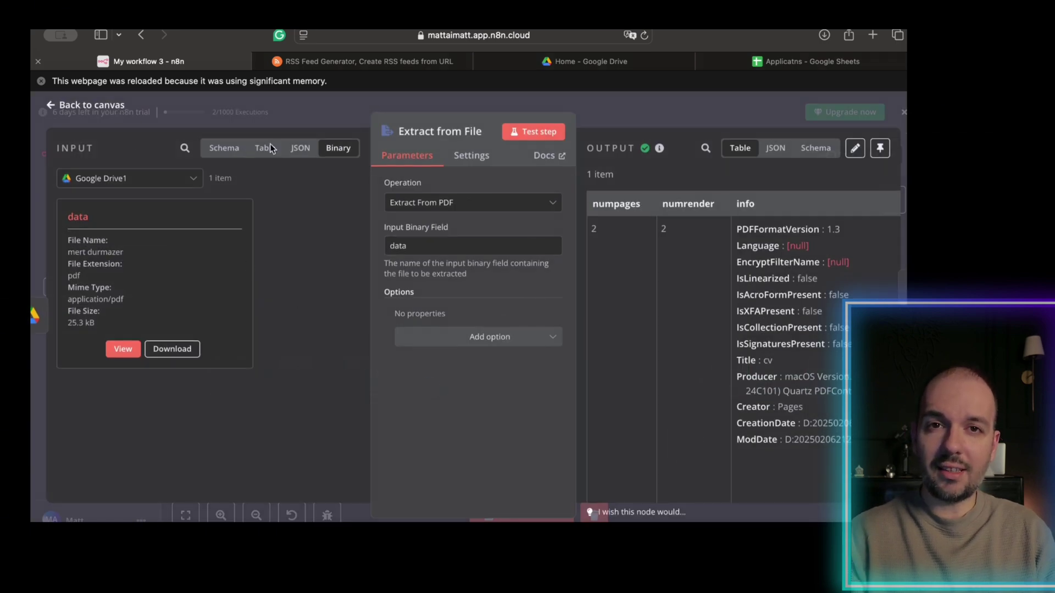
pyautogui.scroll(-2, 739, 309)
pyautogui.hscroll(1, 739, 309)
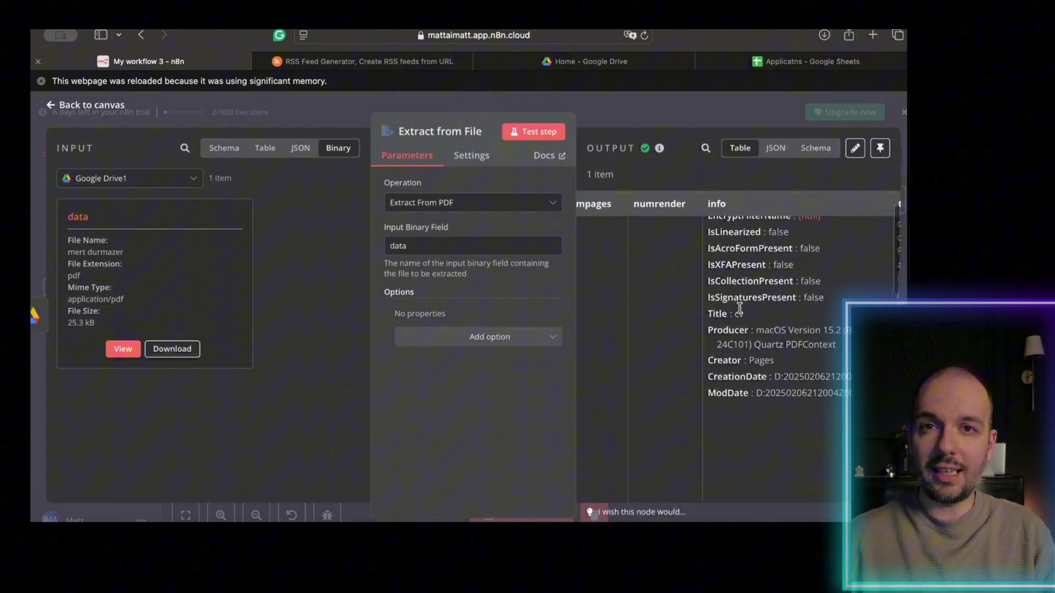
pyautogui.scroll(2, 739, 309)
pyautogui.hscroll(2, 739, 309)
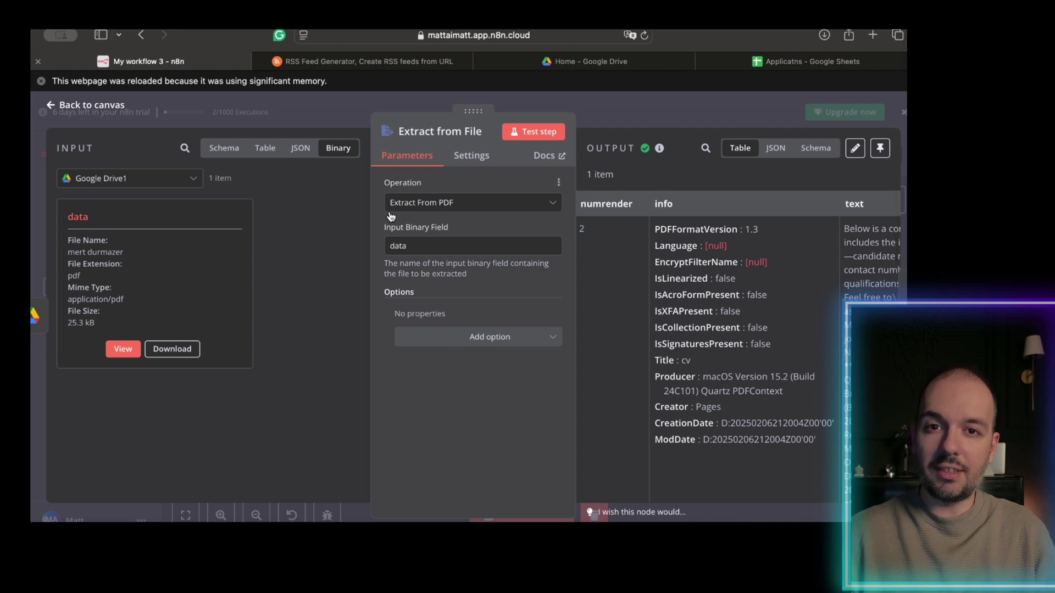
pyautogui.hscroll(-2, 783, 332)
pyautogui.scroll(-1, 784, 332)
pyautogui.hscroll(3, 783, 332)
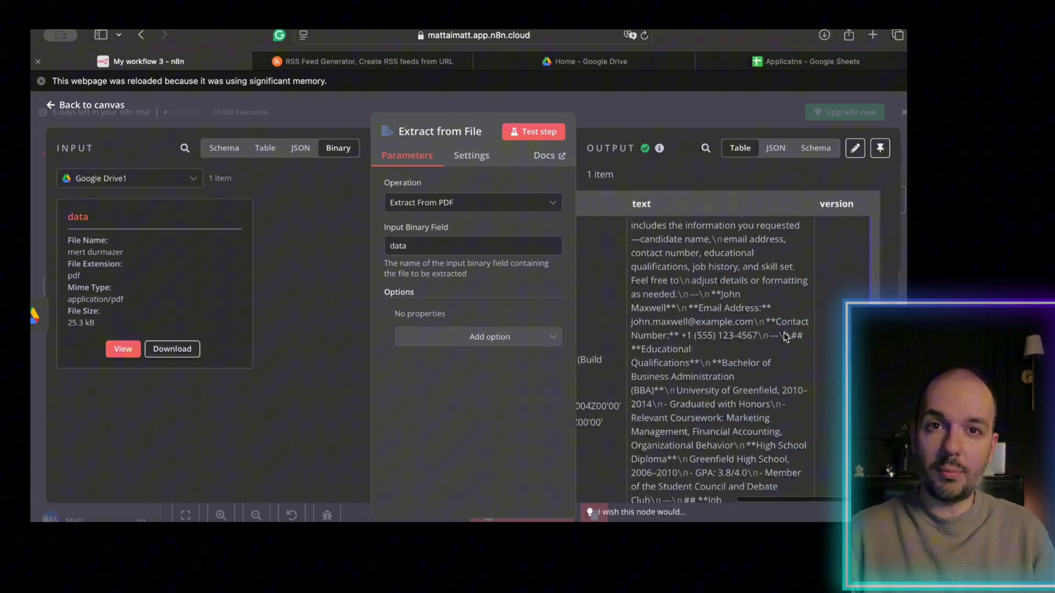
pyautogui.hscroll(-3, 783, 332)
pyautogui.scroll(1, 783, 332)
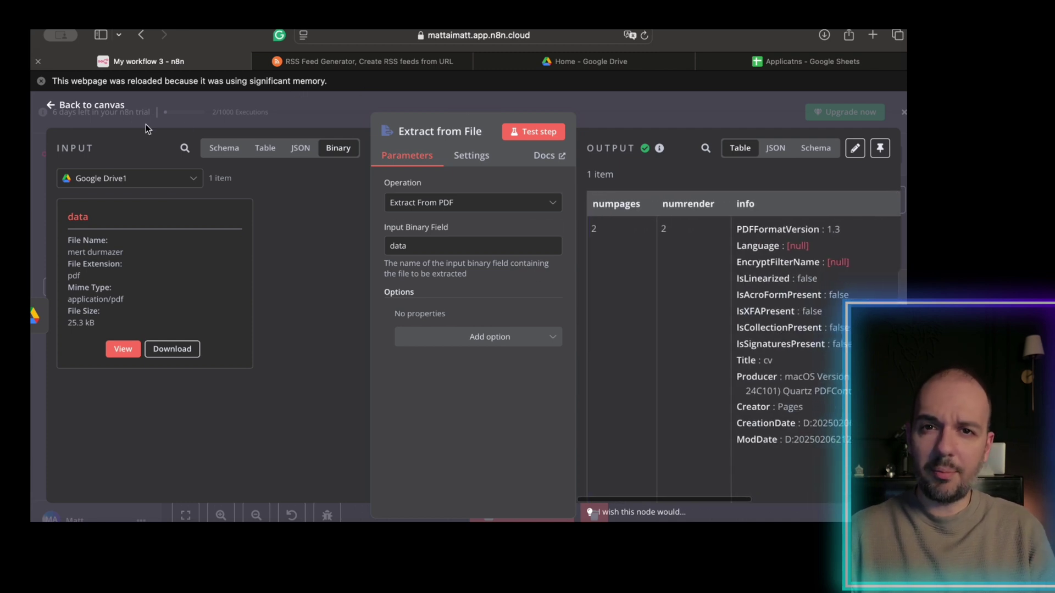
pyautogui.click(91, 105)
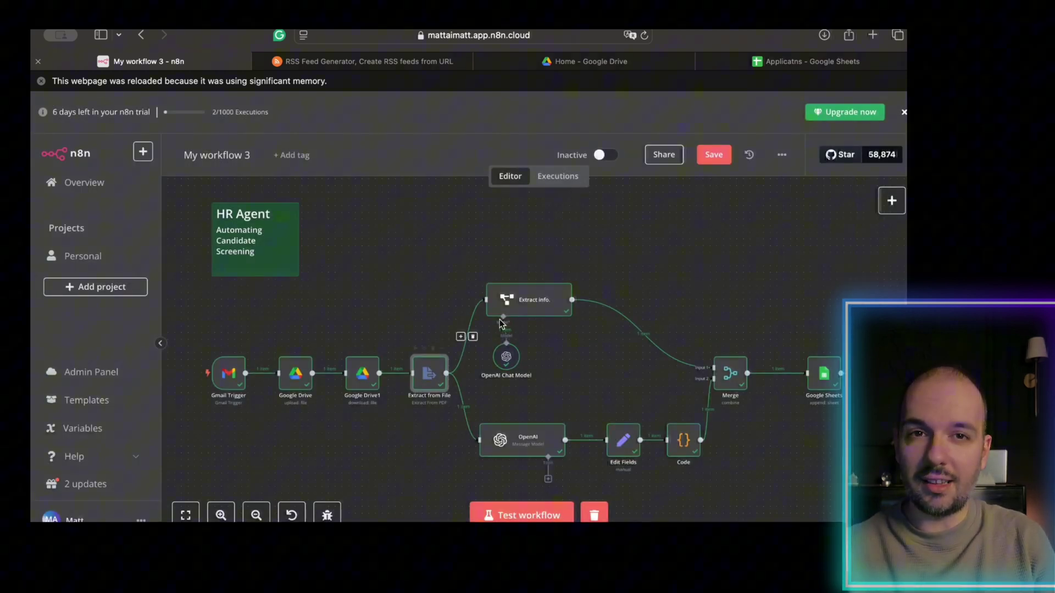
# - Examine the Extract info. node's input schema for candidate name, email address and contact number, and return to the canvas
pyautogui.scroll(3, 530, 306)
pyautogui.doubleClick(530, 307)
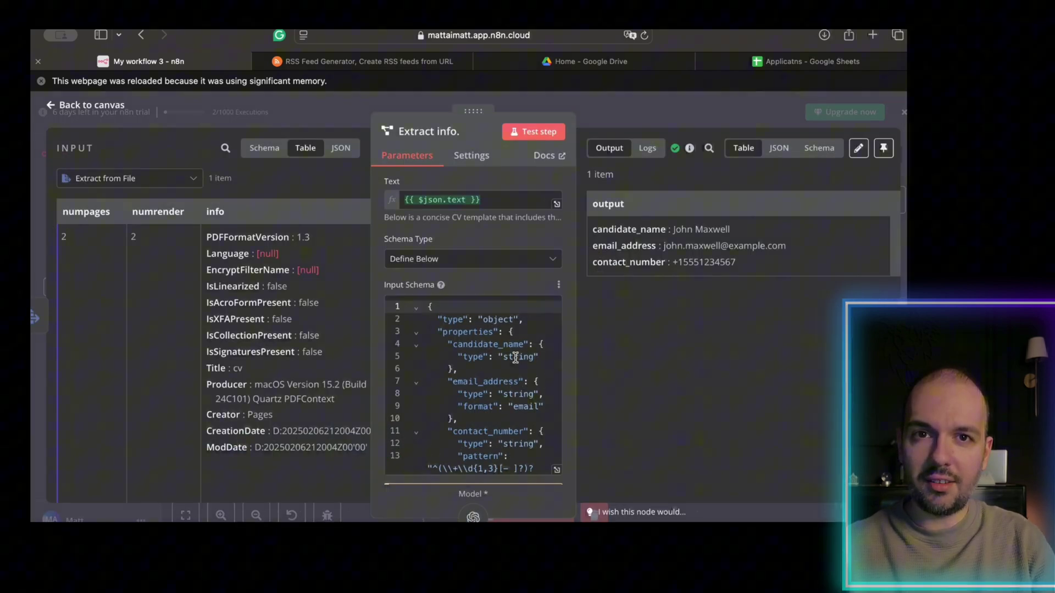
pyautogui.scroll(-1, 516, 358)
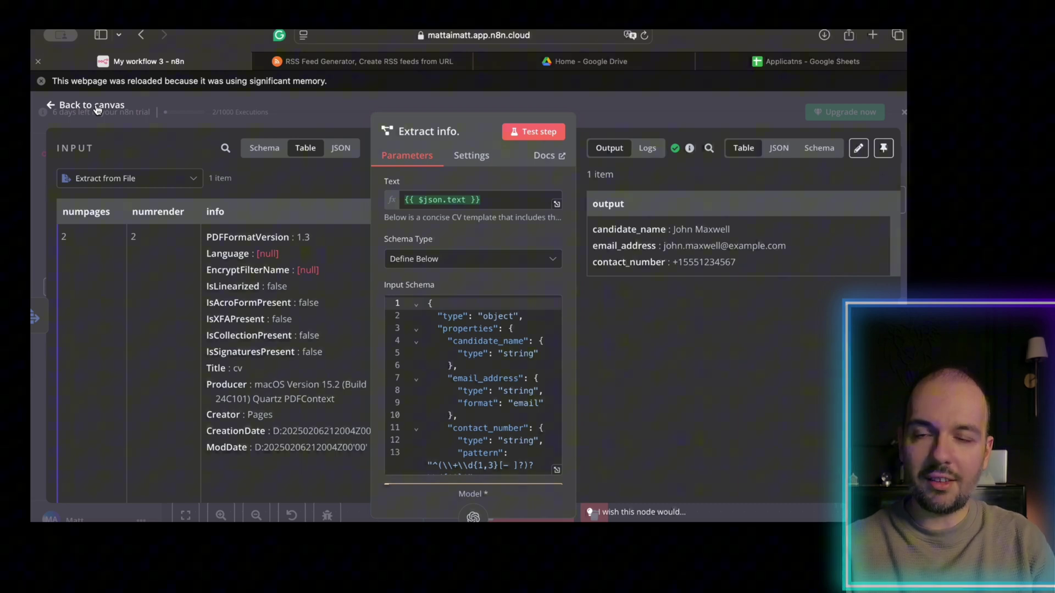
pyautogui.press('super+Tab')
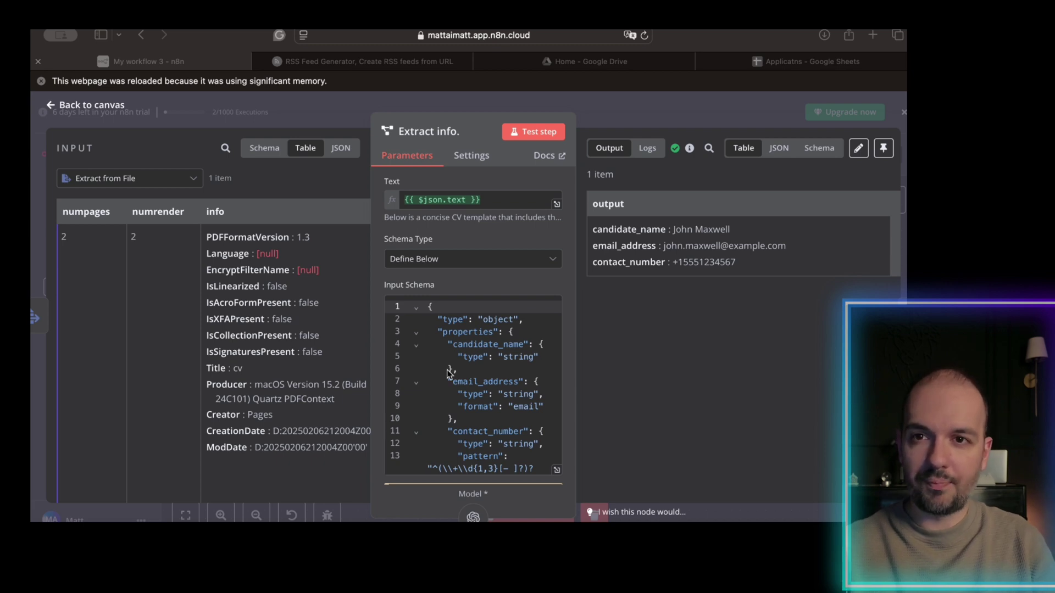
pyautogui.scroll(-5, 448, 374)
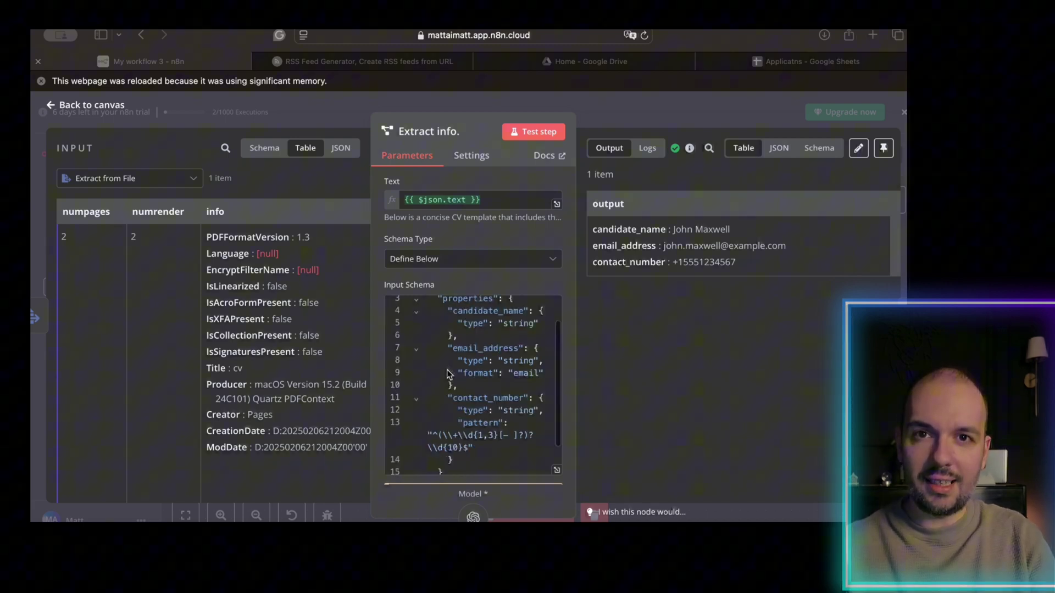
pyautogui.scroll(5, 448, 374)
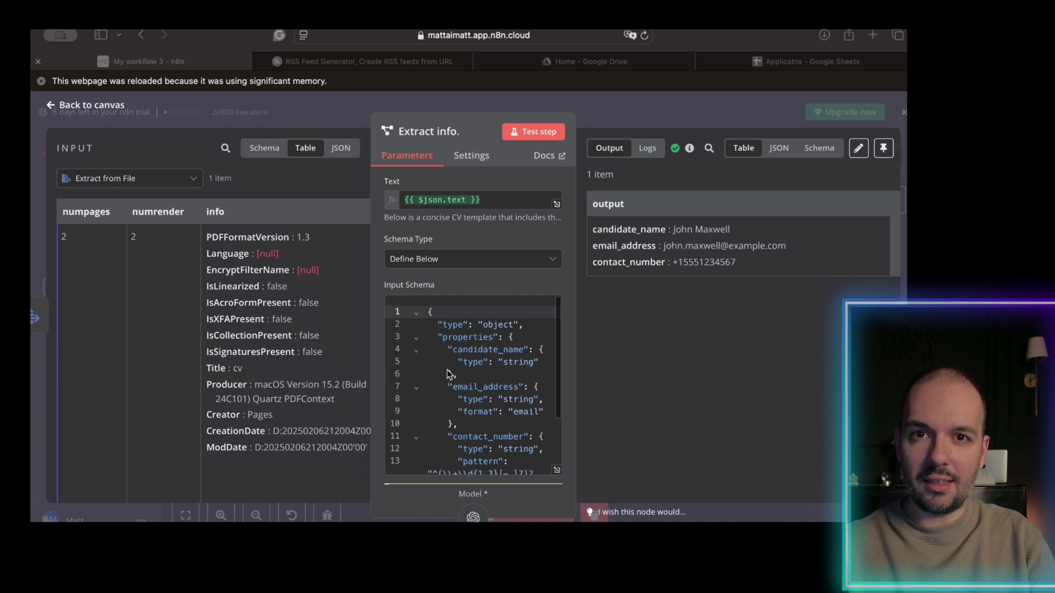
pyautogui.scroll(-3, 448, 374)
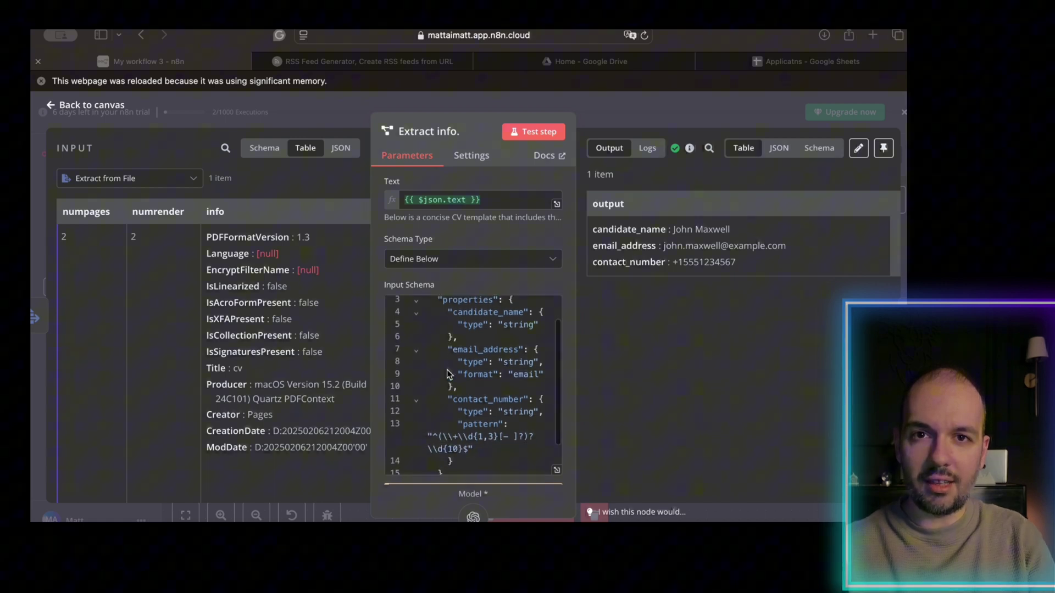
pyautogui.scroll(3, 447, 373)
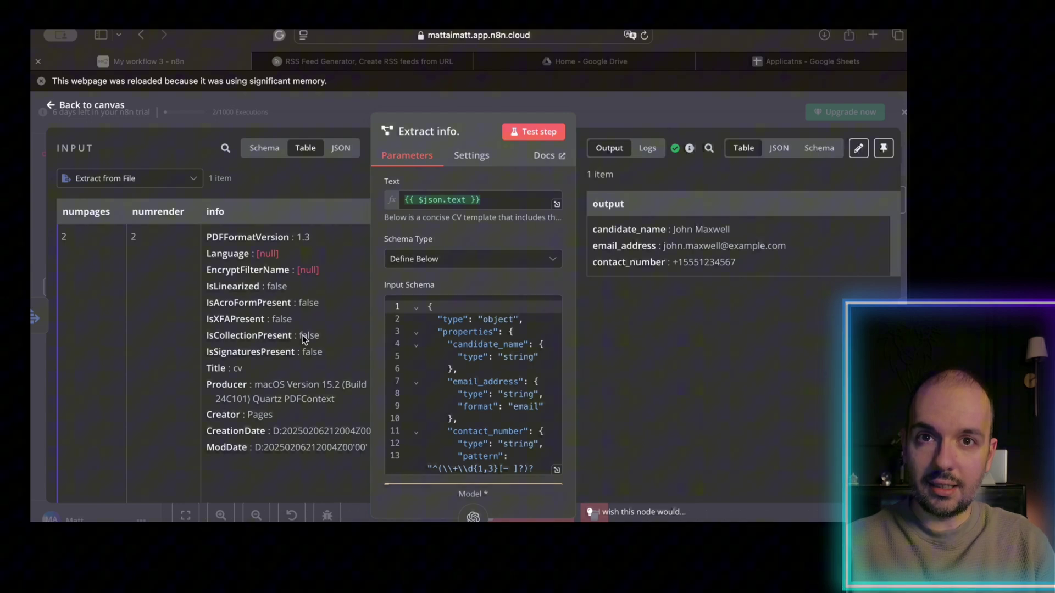
pyautogui.click(118, 109)
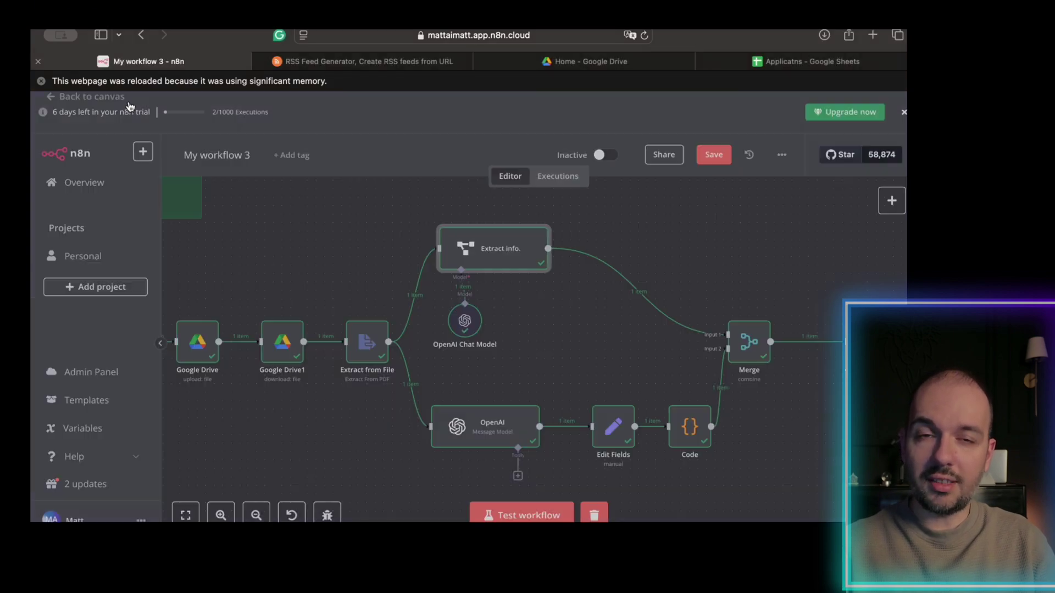
pyautogui.click(117, 108)
# - Open the OpenAI message node and read its System message prompt for the CV summarizer through to the end
pyautogui.click(479, 437)
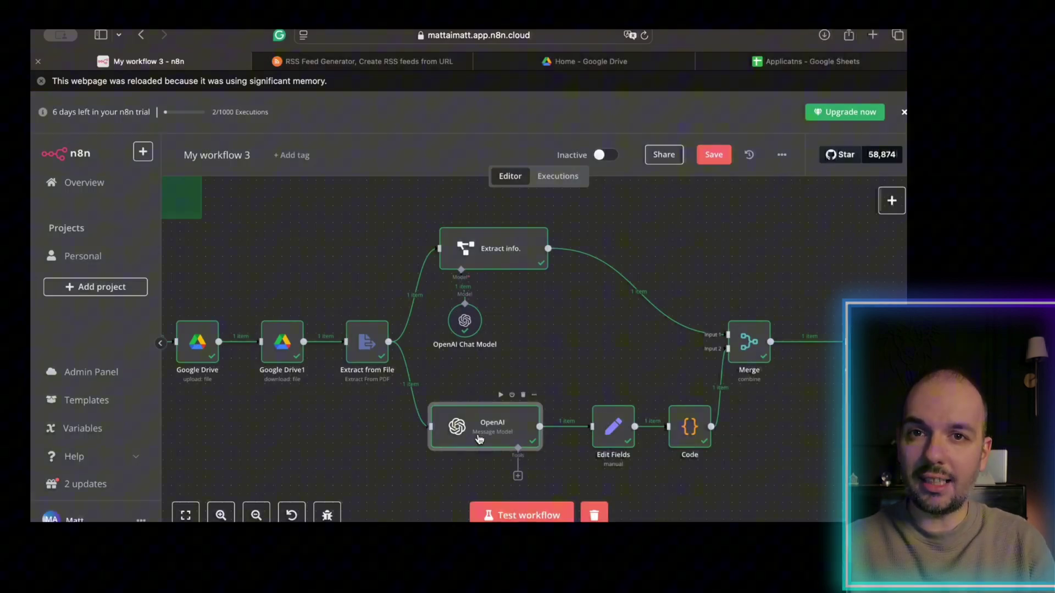
pyautogui.doubleClick(477, 435)
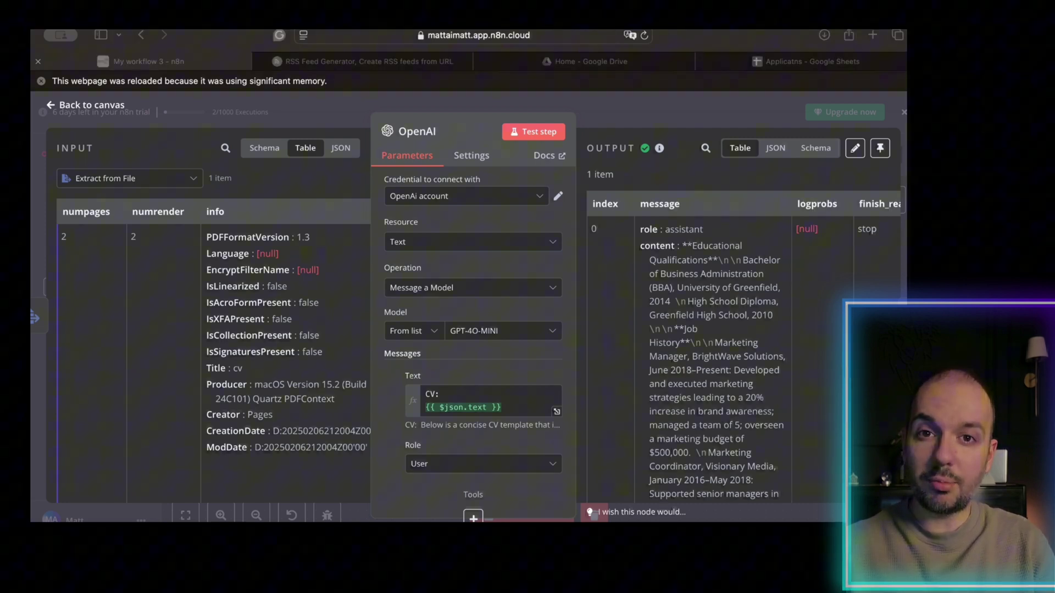
pyautogui.scroll(-5, 437, 367)
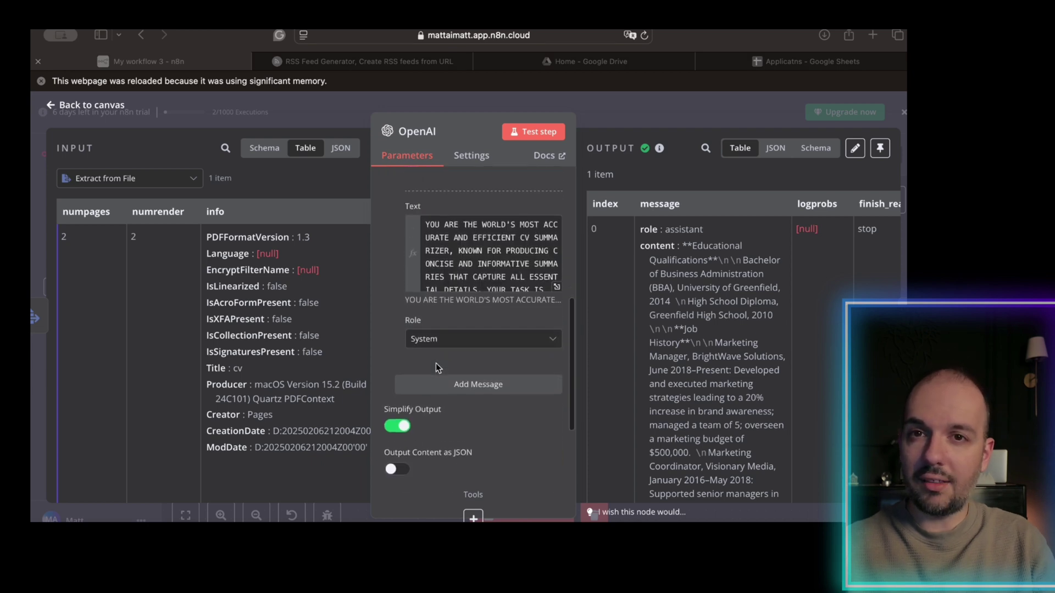
pyautogui.click(511, 273)
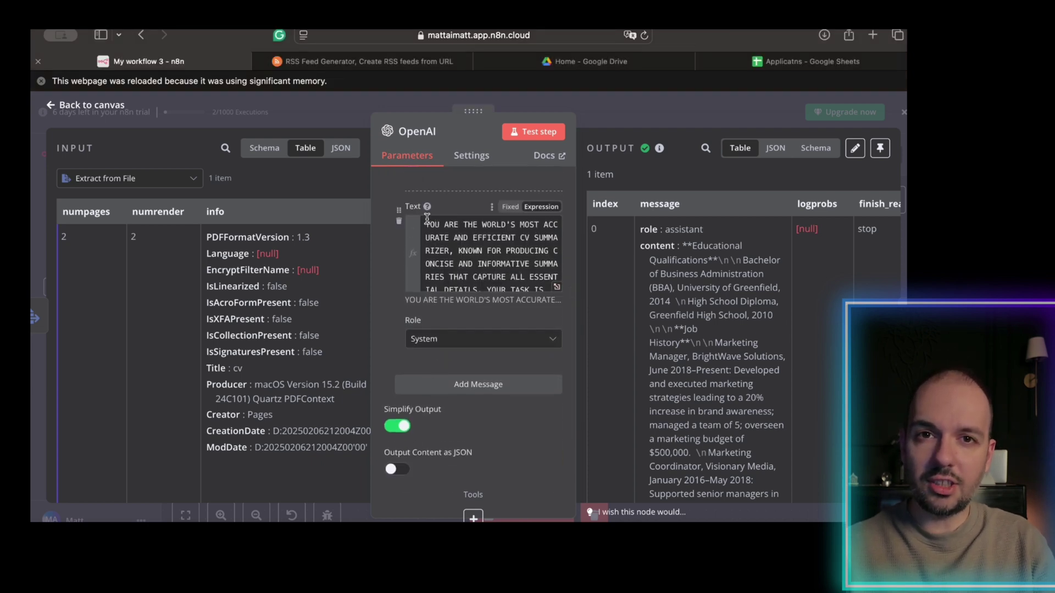
pyautogui.moveTo(440, 226); pyautogui.dragTo(511, 339)
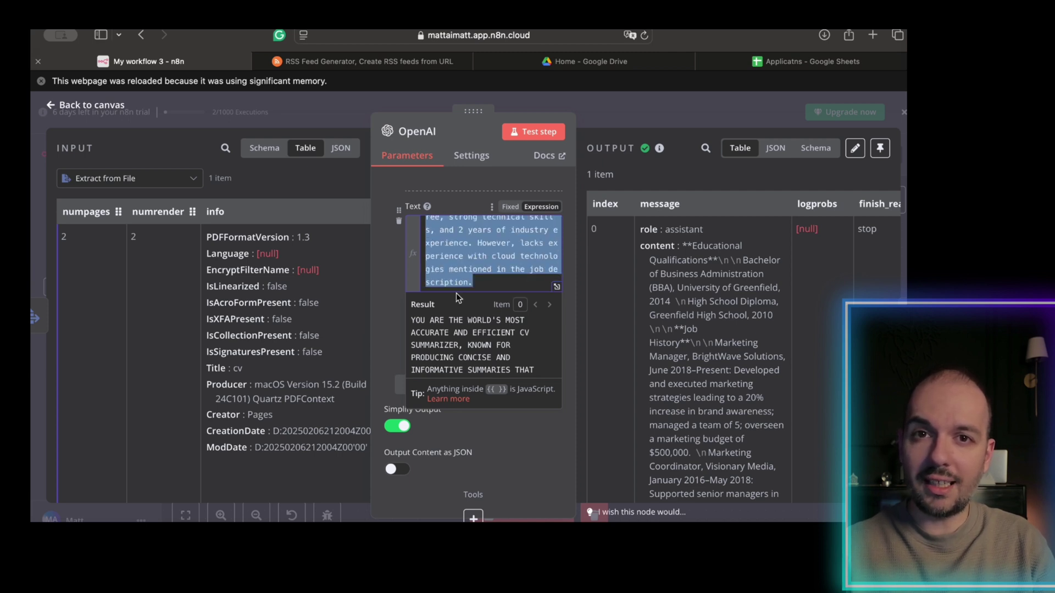
pyautogui.scroll(-10, 481, 323)
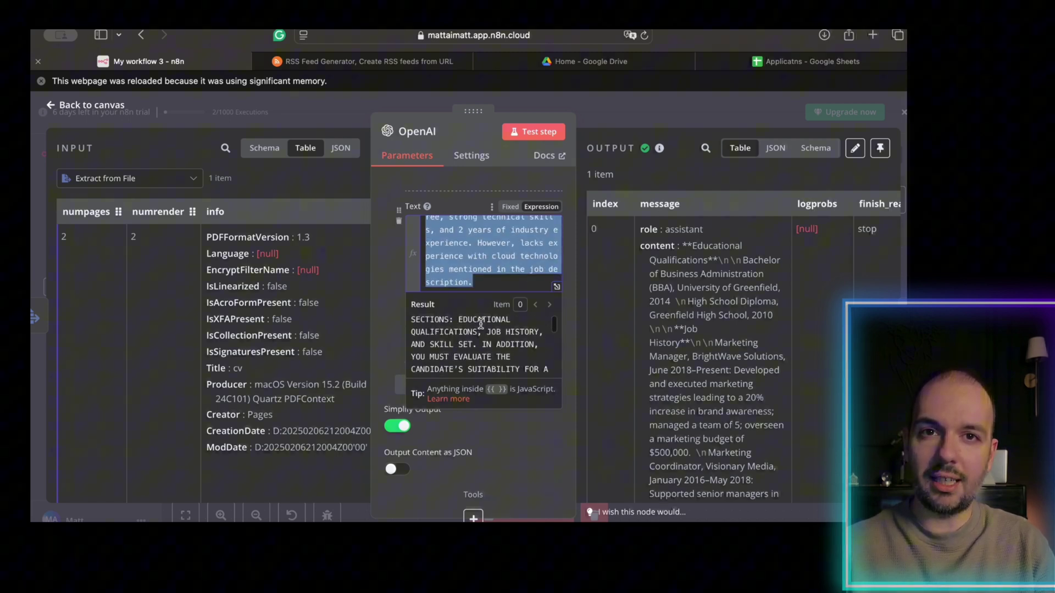
pyautogui.scroll(-4, 481, 323)
pyautogui.scroll(4, 481, 323)
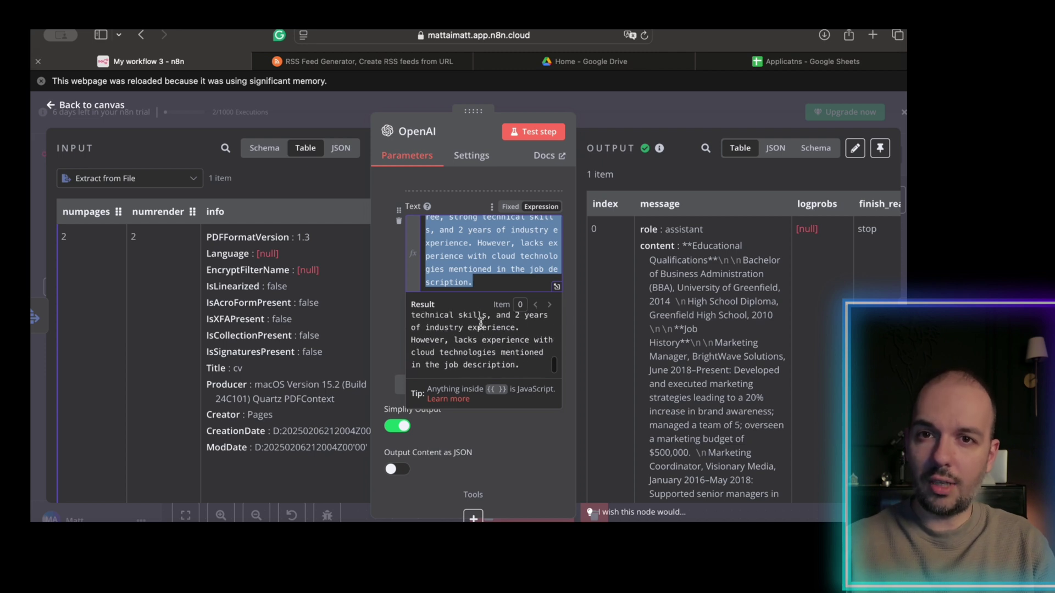
pyautogui.scroll(-4, 480, 323)
pyautogui.click(390, 325)
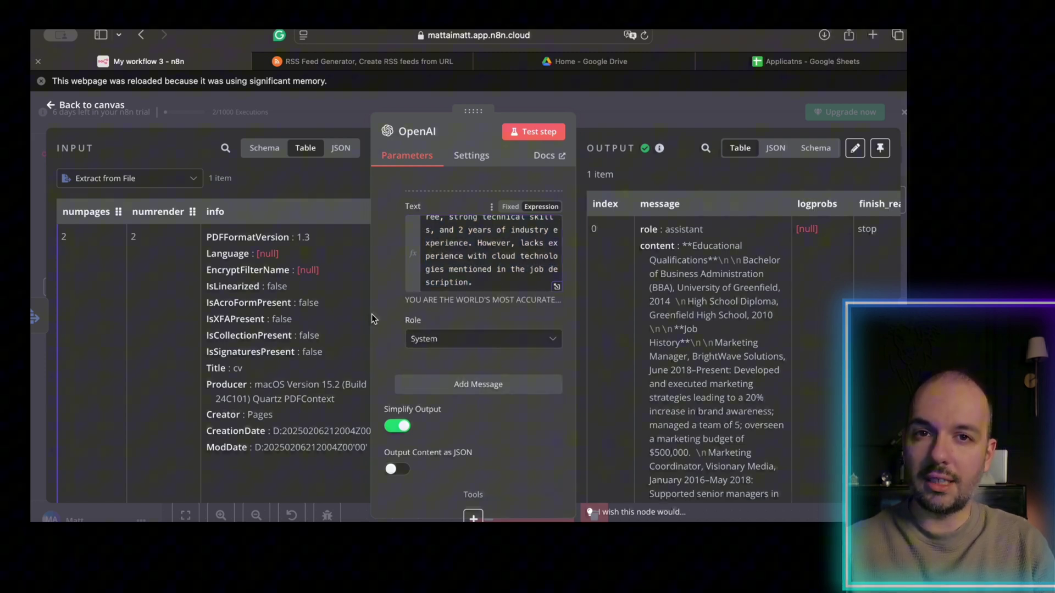
# - Compare the OpenAI node's User and System messages with its output summary and candidate evaluation, and return to the canvas
pyautogui.scroll(10, 498, 401)
pyautogui.scroll(-2, 497, 401)
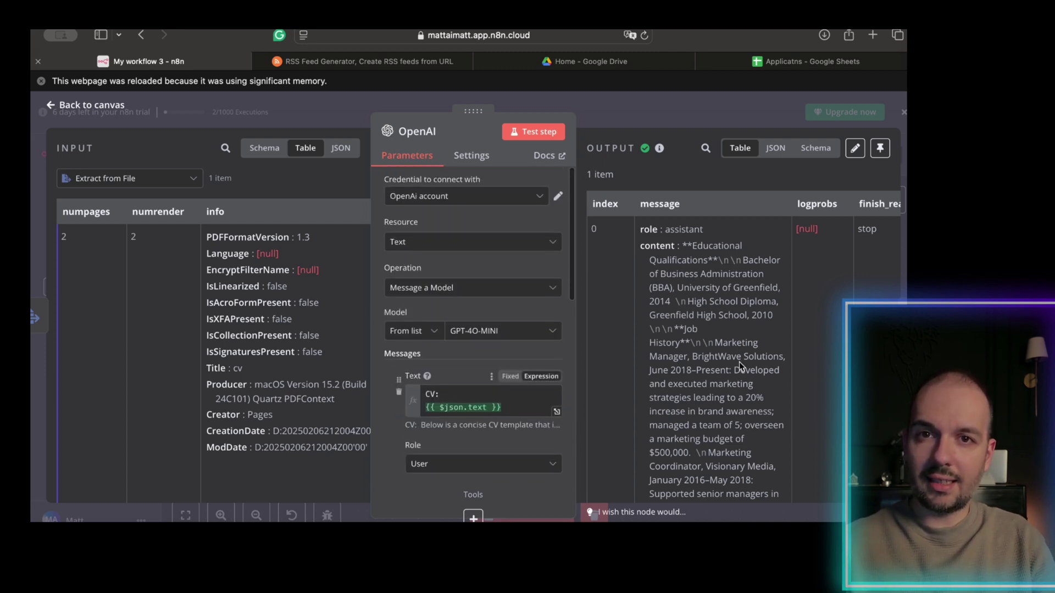
pyautogui.scroll(-5, 714, 357)
pyautogui.scroll(-10, 497, 365)
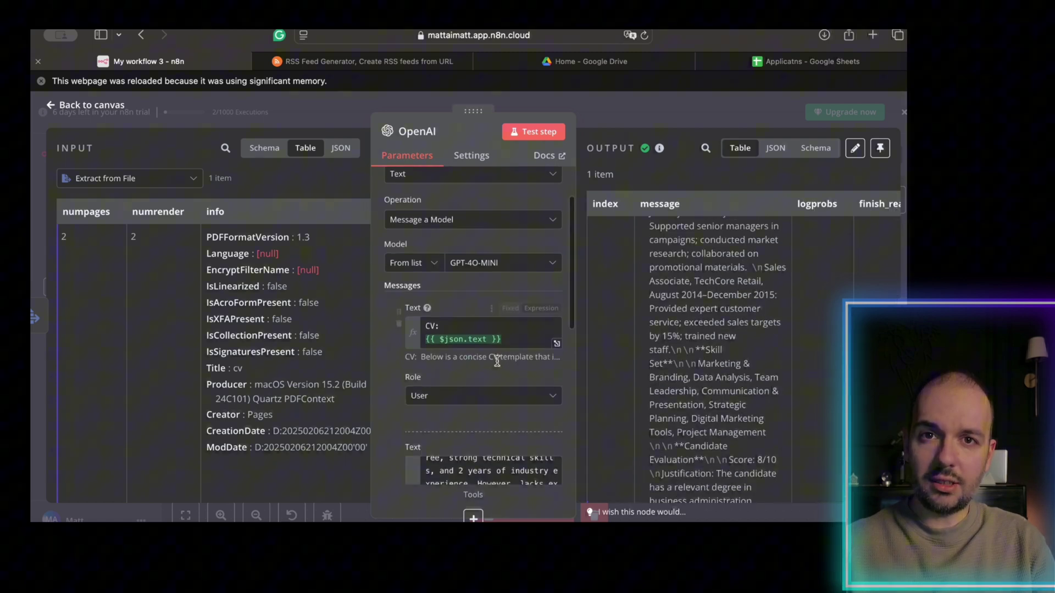
pyautogui.scroll(10, 484, 314)
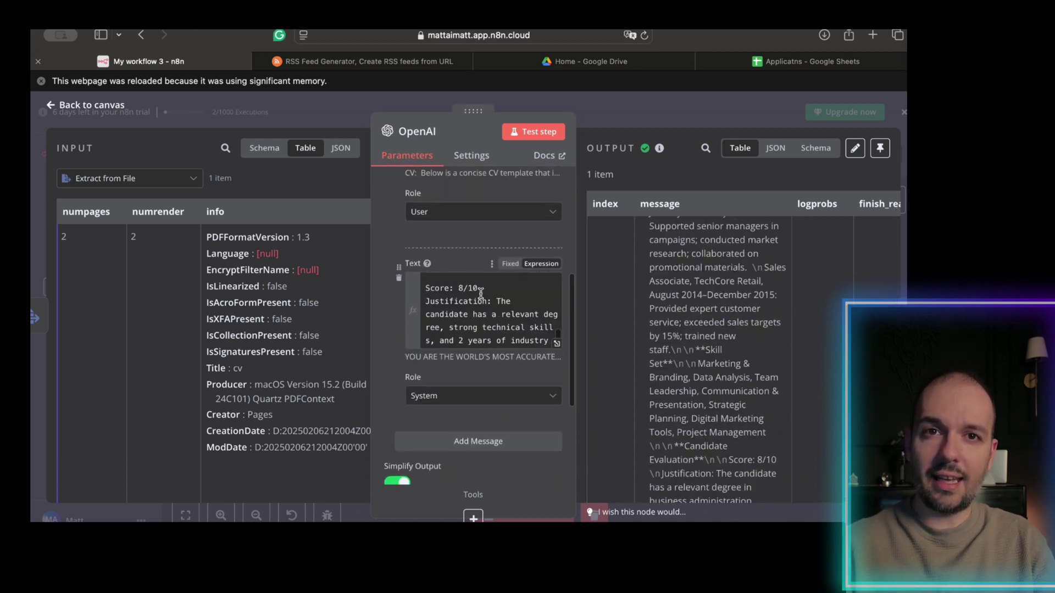
pyautogui.scroll(5, 484, 314)
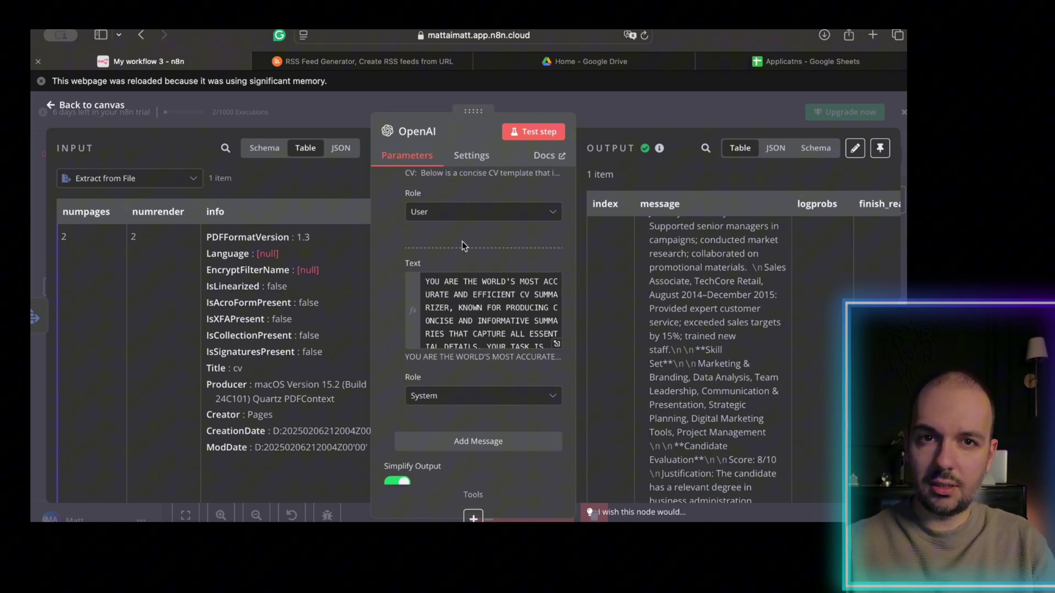
pyautogui.scroll(-1, 449, 303)
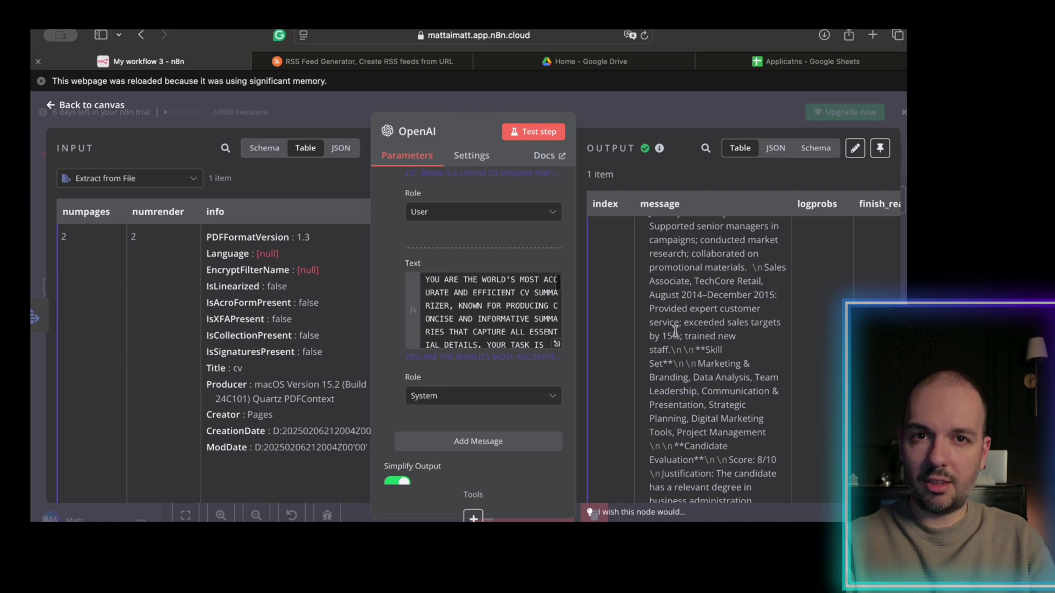
pyautogui.scroll(-10, 676, 331)
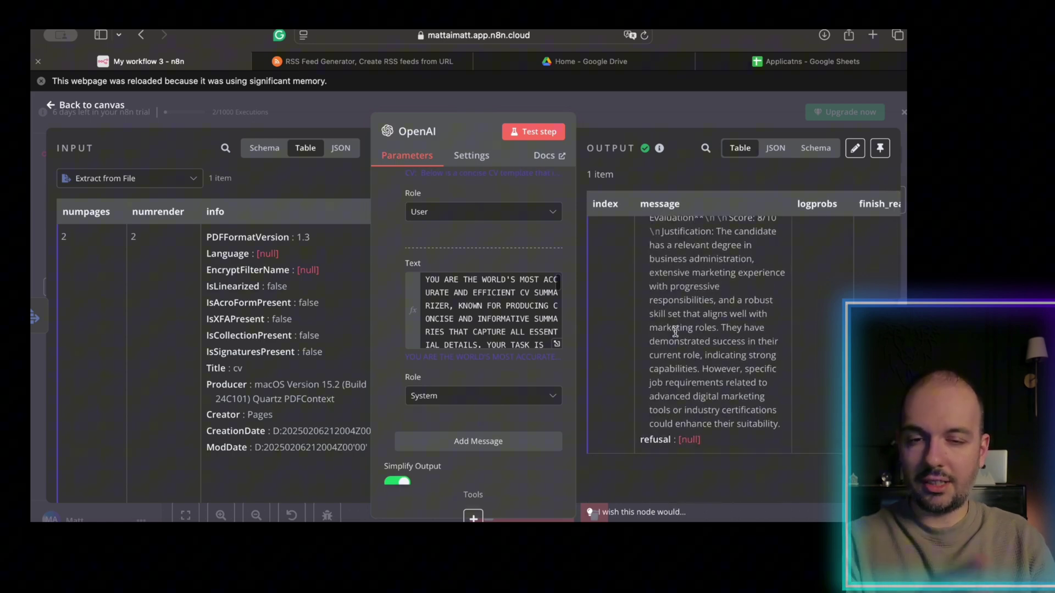
pyautogui.scroll(10, 675, 332)
pyautogui.click(91, 105)
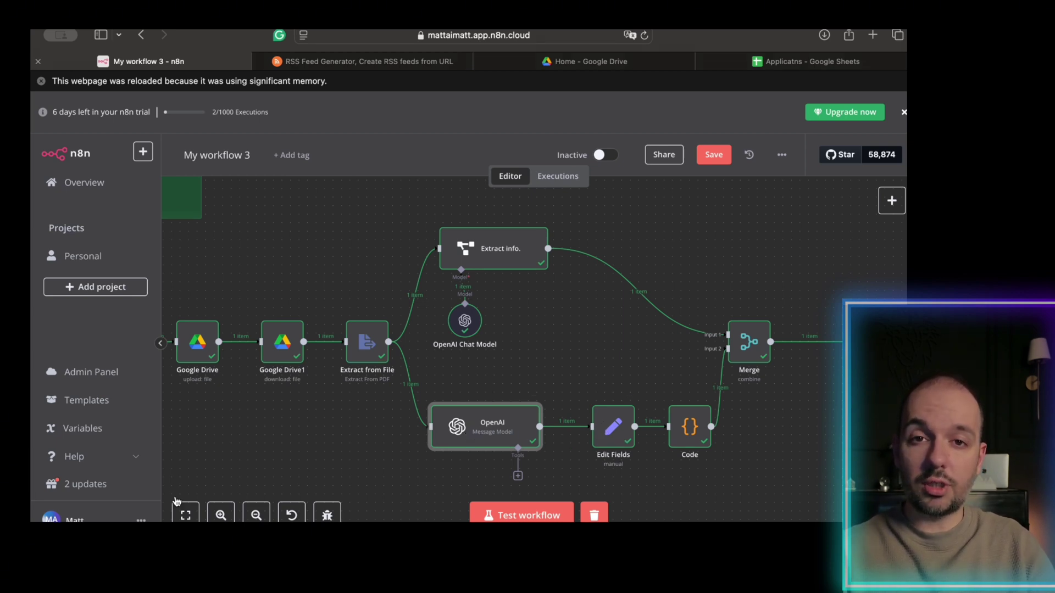
# - Reopen the OpenAI node, review the content, logprobs and finish_reason columns of its output, and return to the canvas
pyautogui.doubleClick(434, 426)
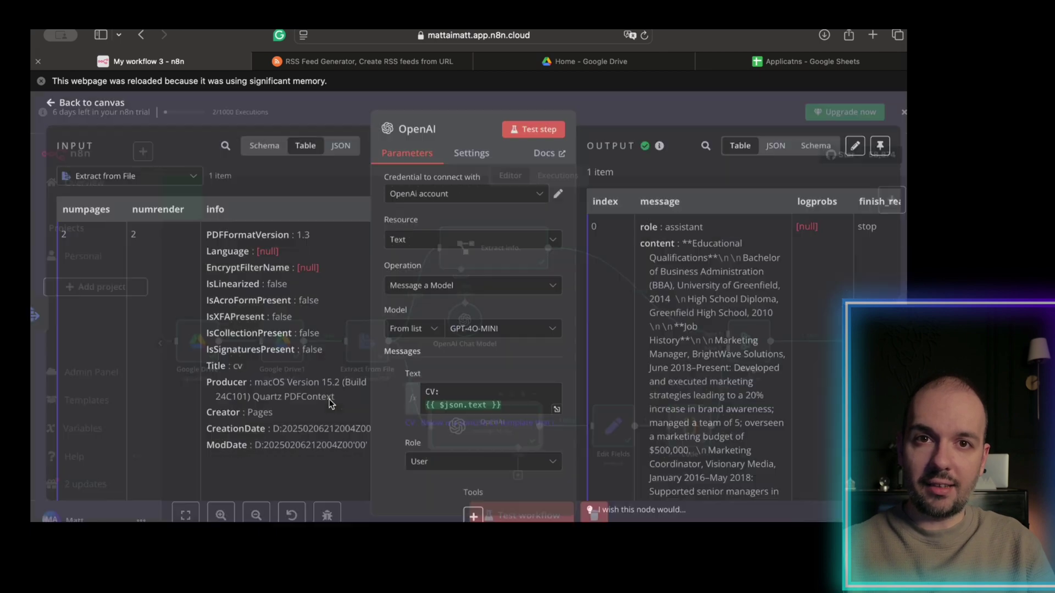
pyautogui.scroll(-5, 717, 415)
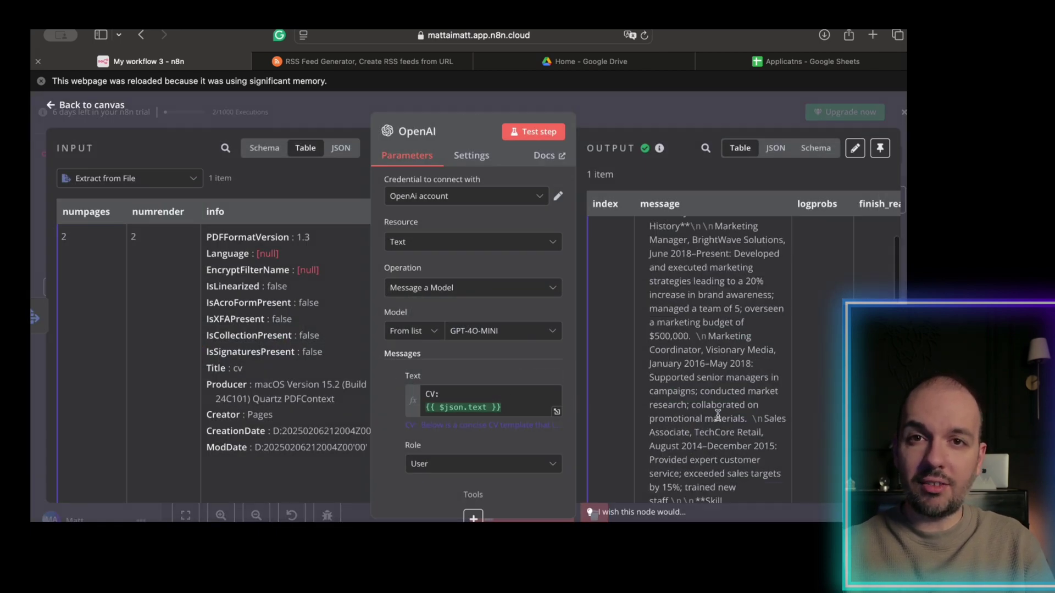
pyautogui.scroll(5, 717, 415)
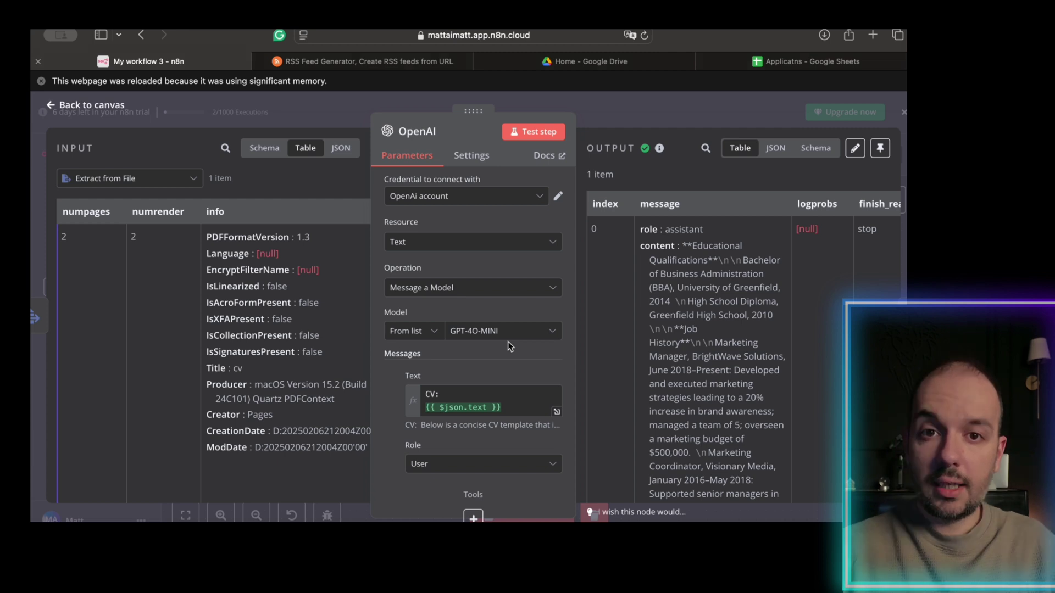
pyautogui.hscroll(2, 714, 357)
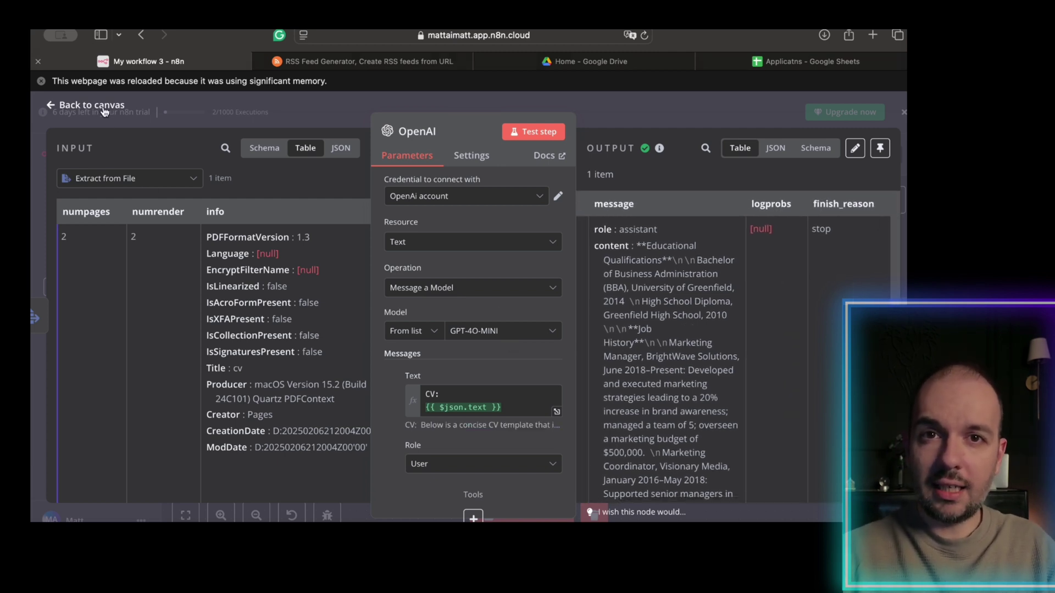
pyautogui.click(102, 107)
# - Inspect the Edit Fields node's manual mapping of message.content and return to the canvas
pyautogui.press('1')
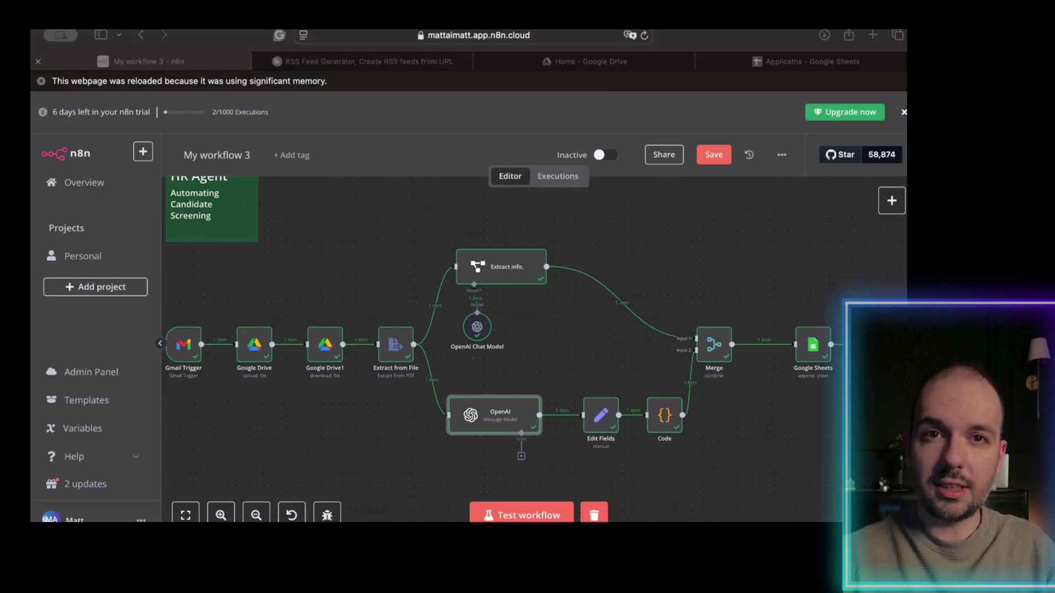
pyautogui.doubleClick(592, 422)
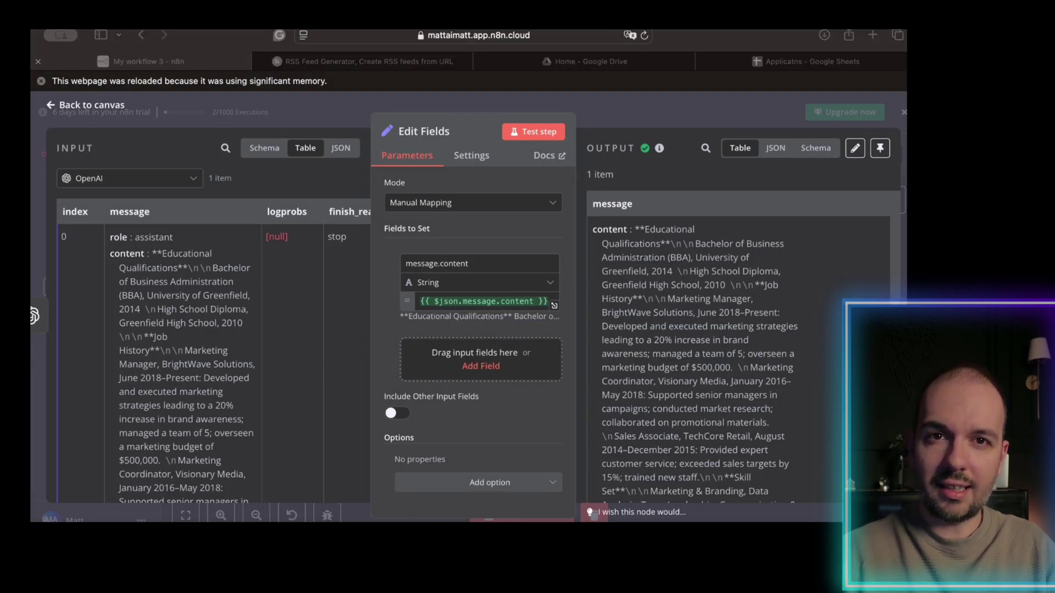
pyautogui.press('Escape')
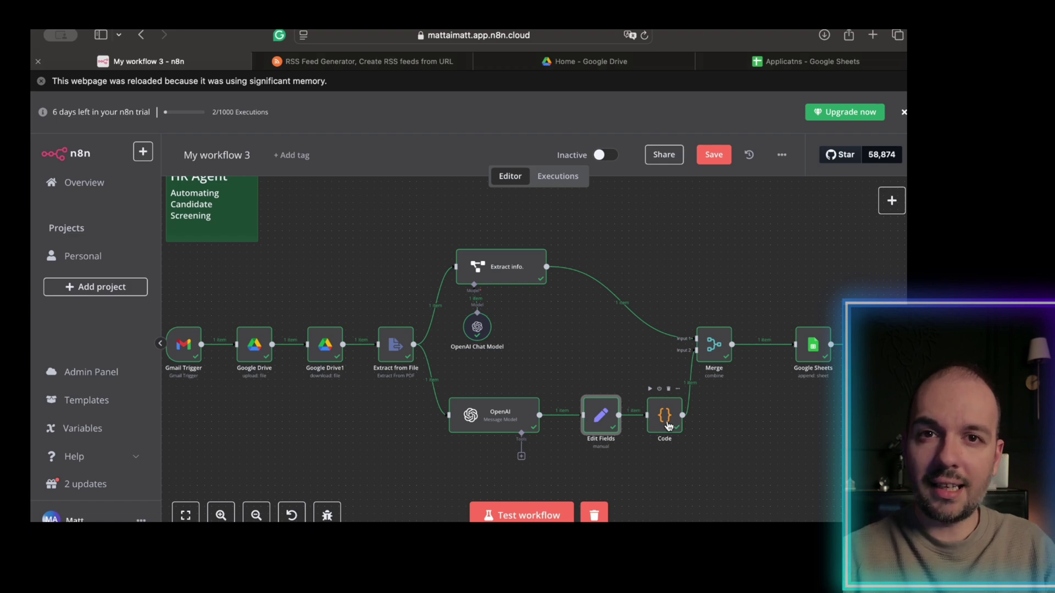
# - Examine the Code node's JavaScript that extracts the CV sections and its score and justification output, and return to the canvas
pyautogui.doubleClick(659, 431)
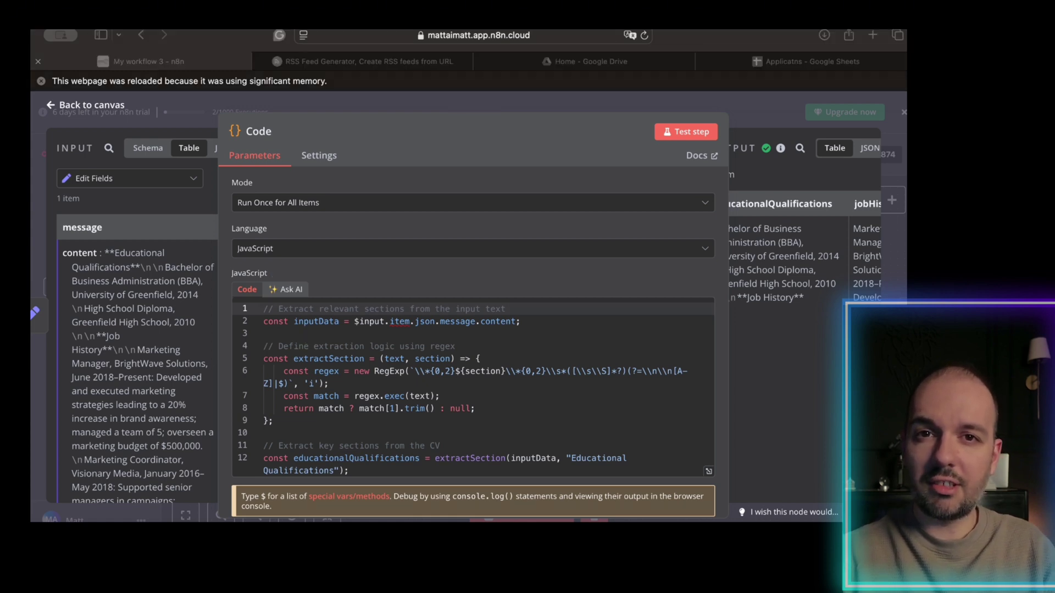
pyautogui.scroll(-6, 393, 374)
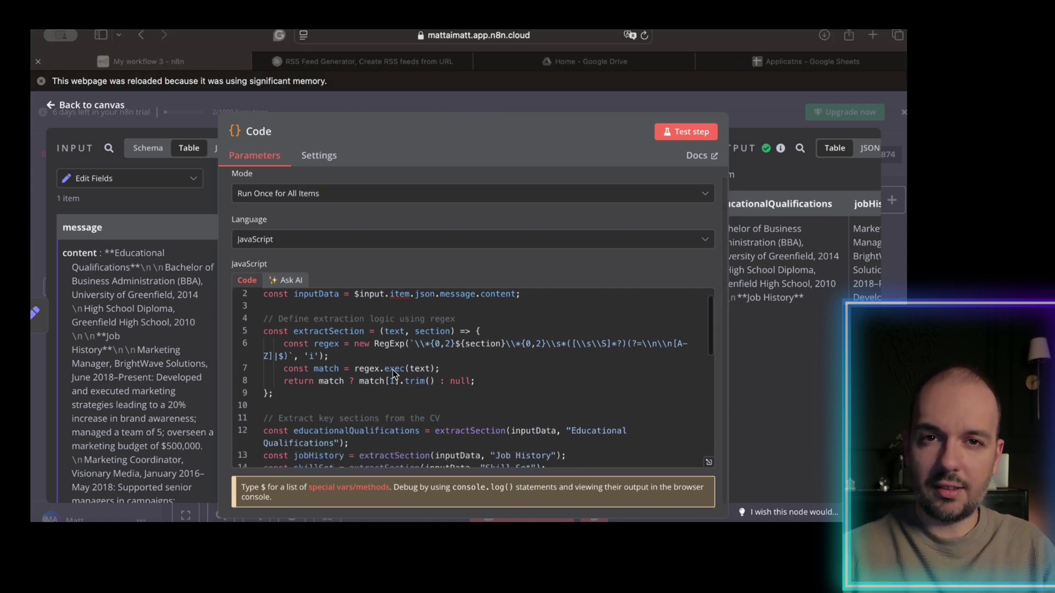
pyautogui.scroll(5, 394, 374)
pyautogui.scroll(-3, 393, 374)
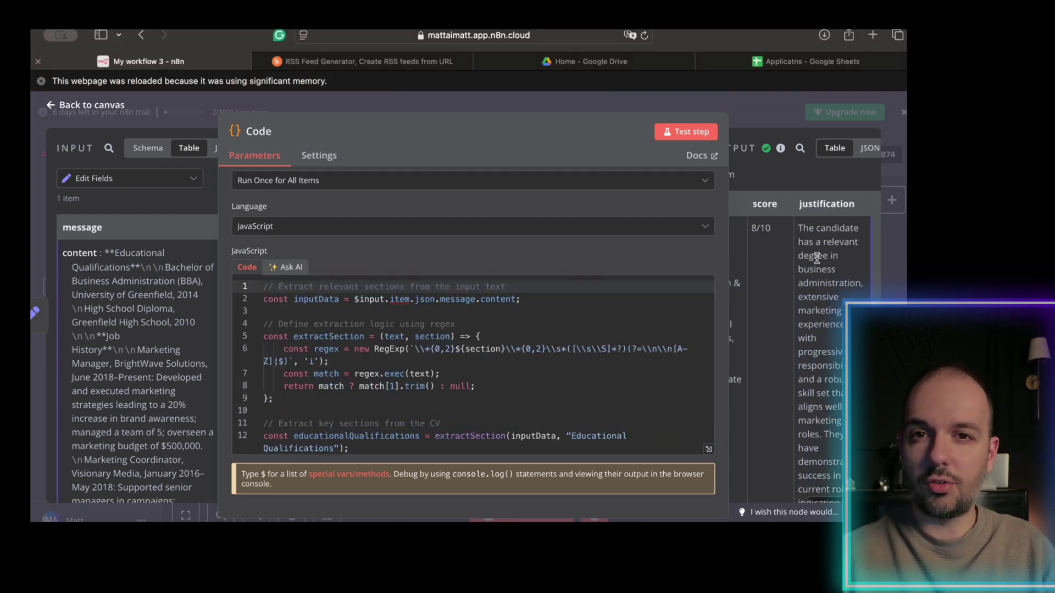
pyautogui.click(87, 105)
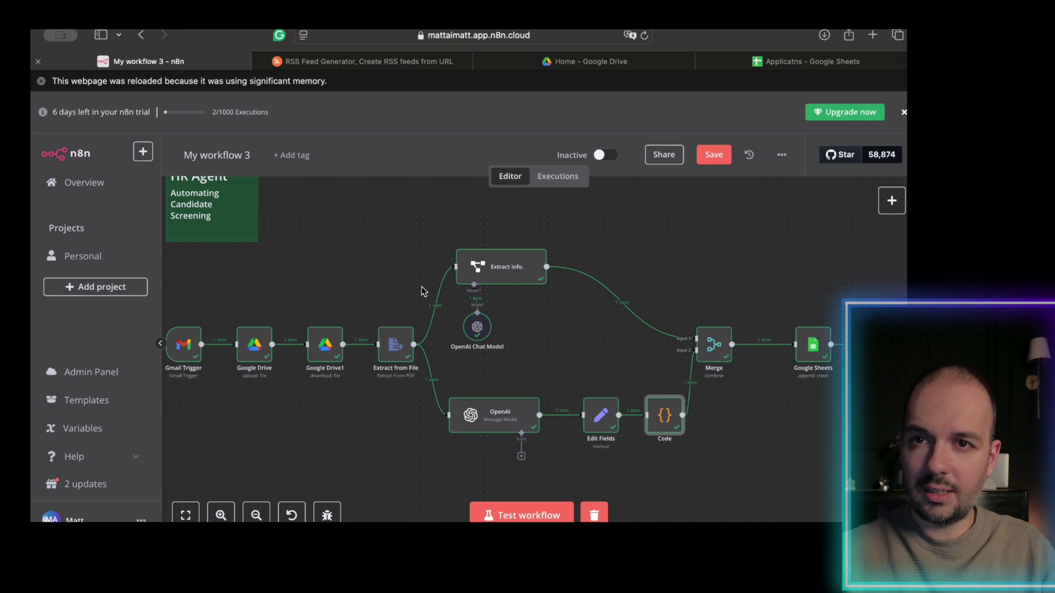
# - Inspect the Merge node's Combine mode with All Possible Combinations and its merged output, and return to the canvas
pyautogui.doubleClick(714, 345)
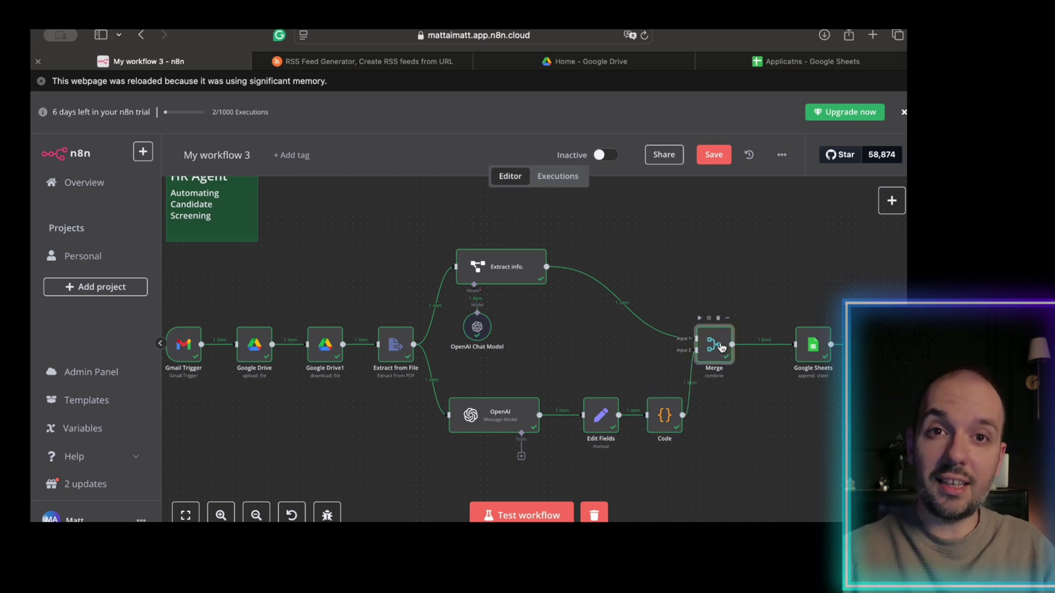
pyautogui.hscroll(-10, 728, 291)
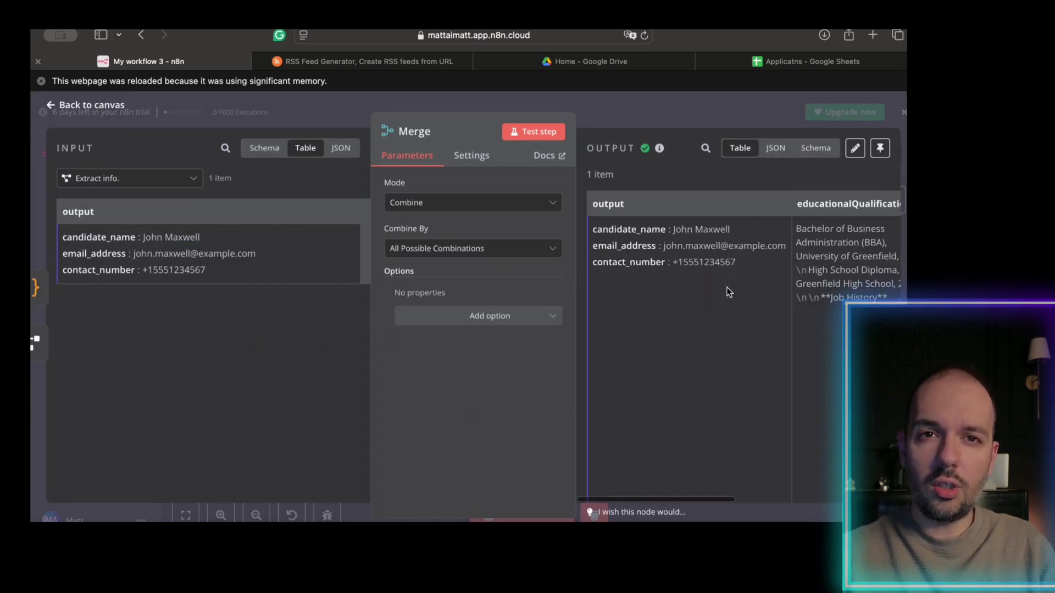
pyautogui.click(88, 105)
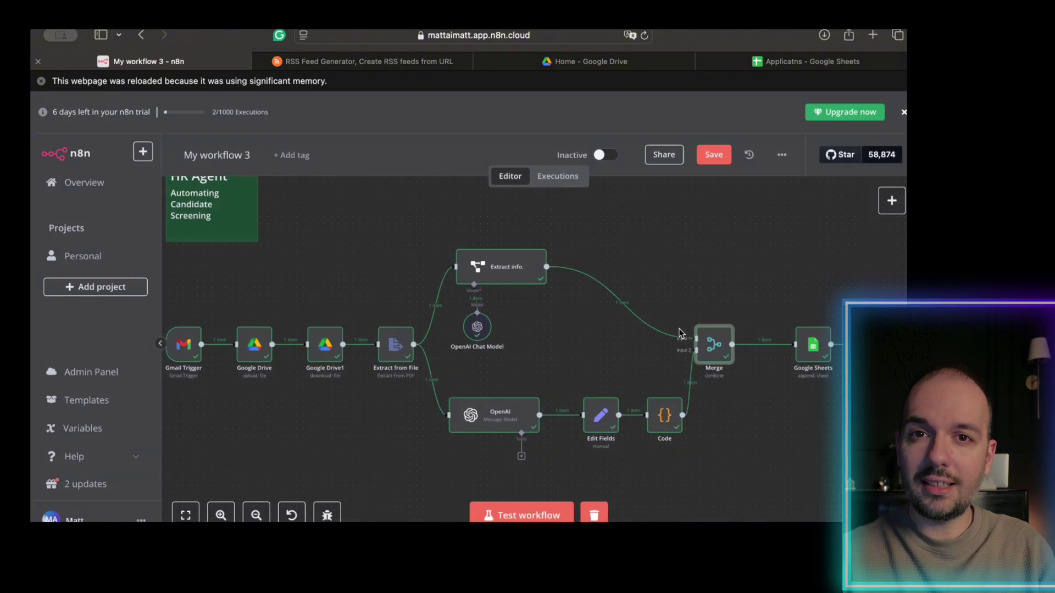
# - Open the Google Sheets node and examine its Append Row settings, manual column mappings and output columns from candidate_name to justification
pyautogui.press('Return')
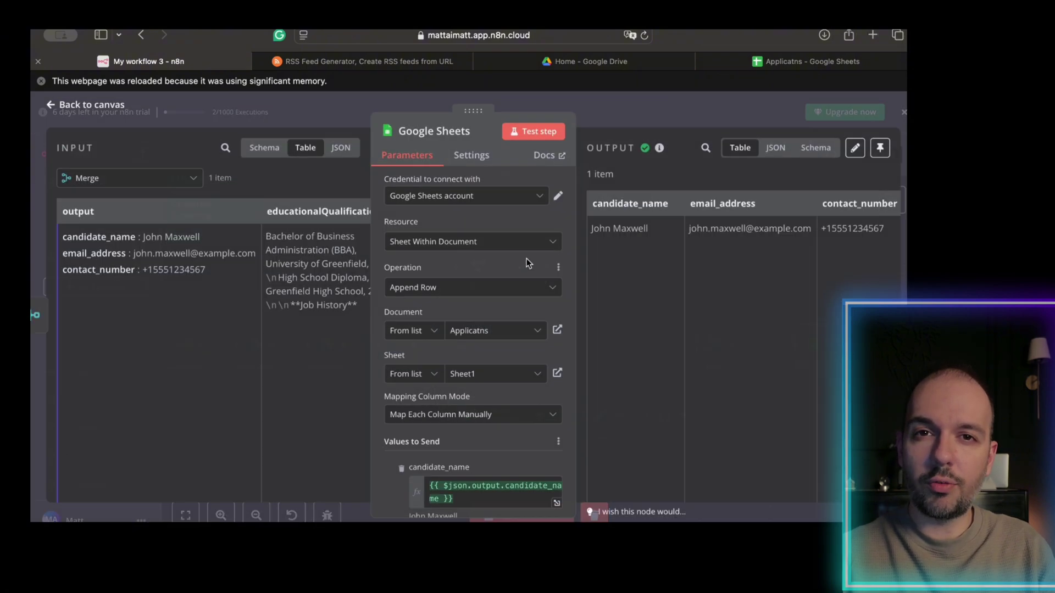
pyautogui.scroll(-5, 461, 305)
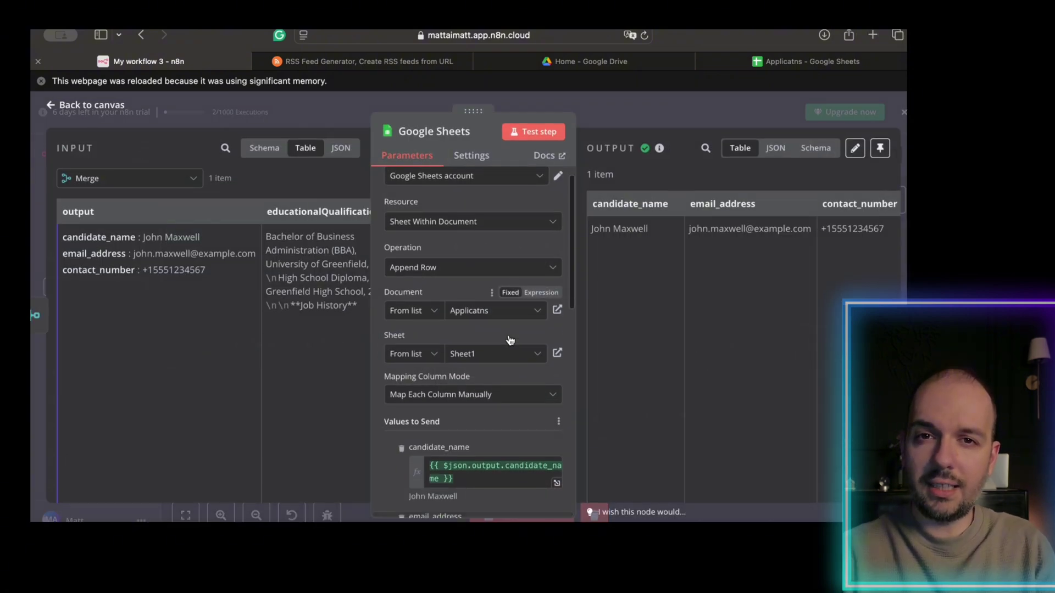
pyautogui.scroll(-6, 510, 340)
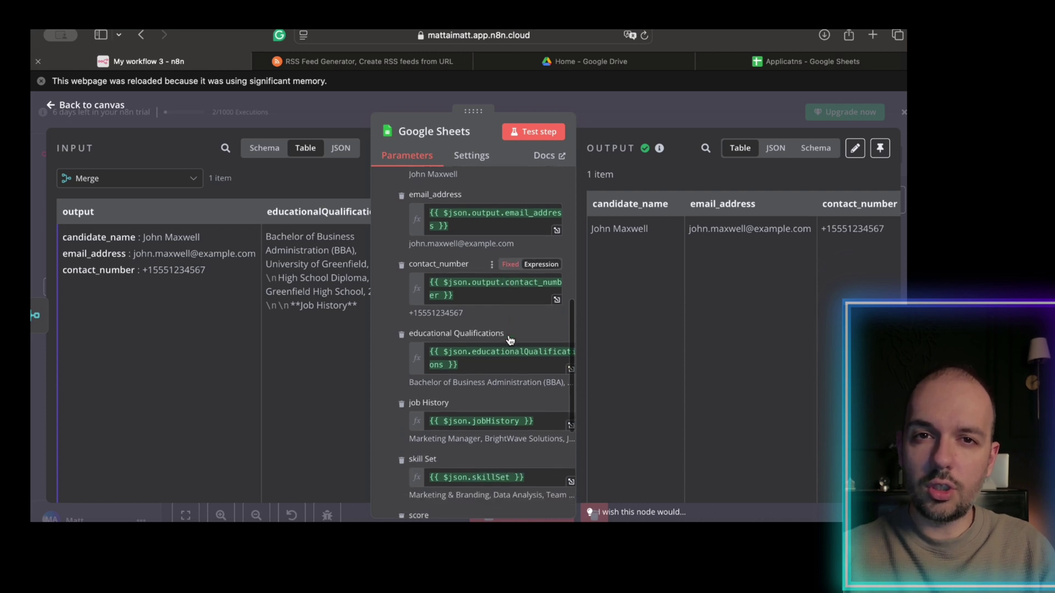
pyautogui.scroll(10, 508, 340)
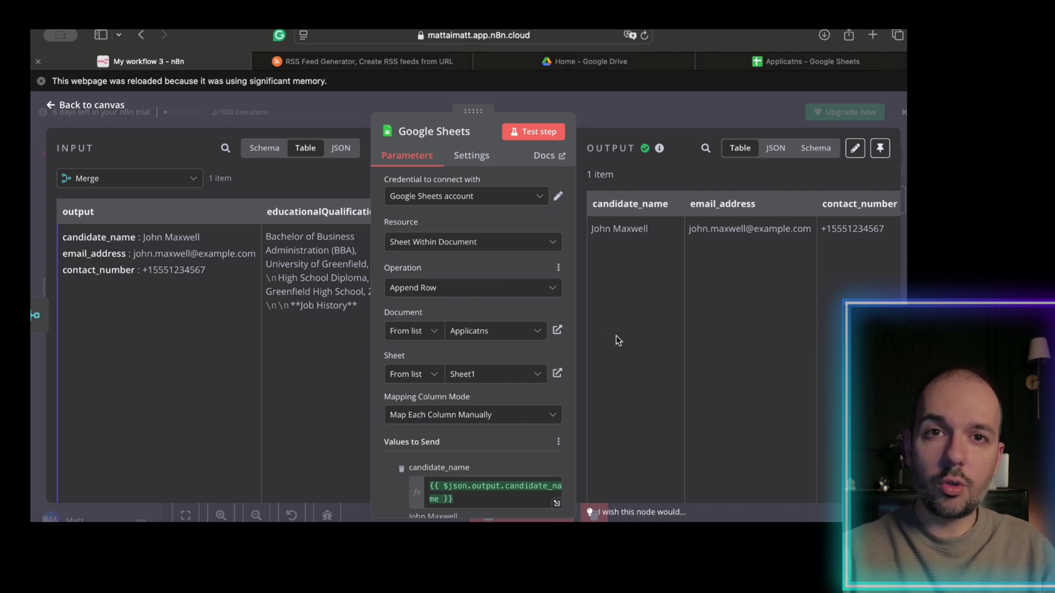
pyautogui.scroll(-6, 549, 340)
pyautogui.hscroll(3, 777, 258)
pyautogui.hscroll(5, 776, 258)
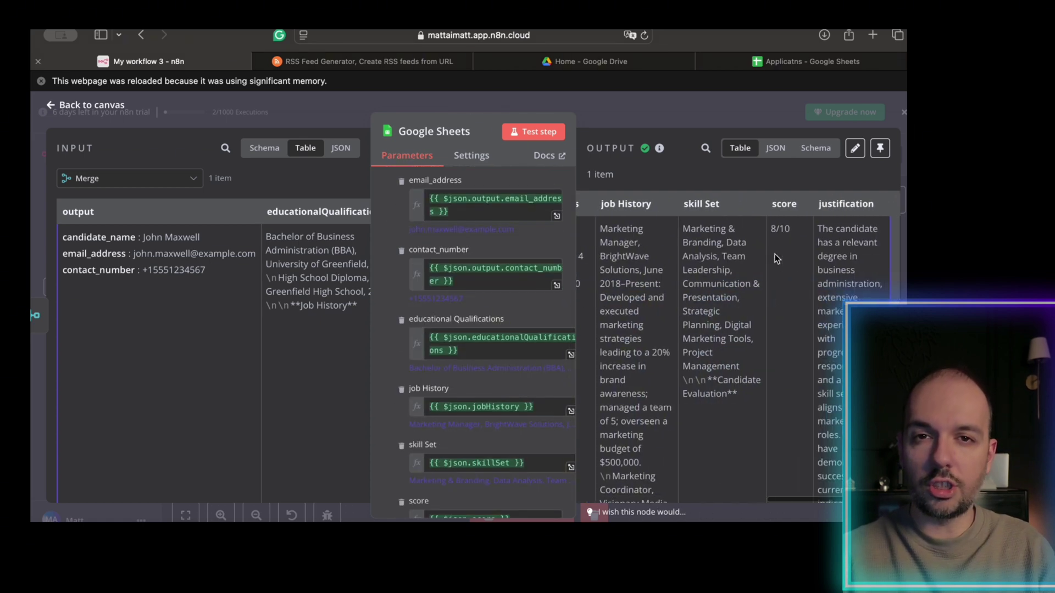
pyautogui.hscroll(-5, 741, 263)
pyautogui.scroll(10, 467, 275)
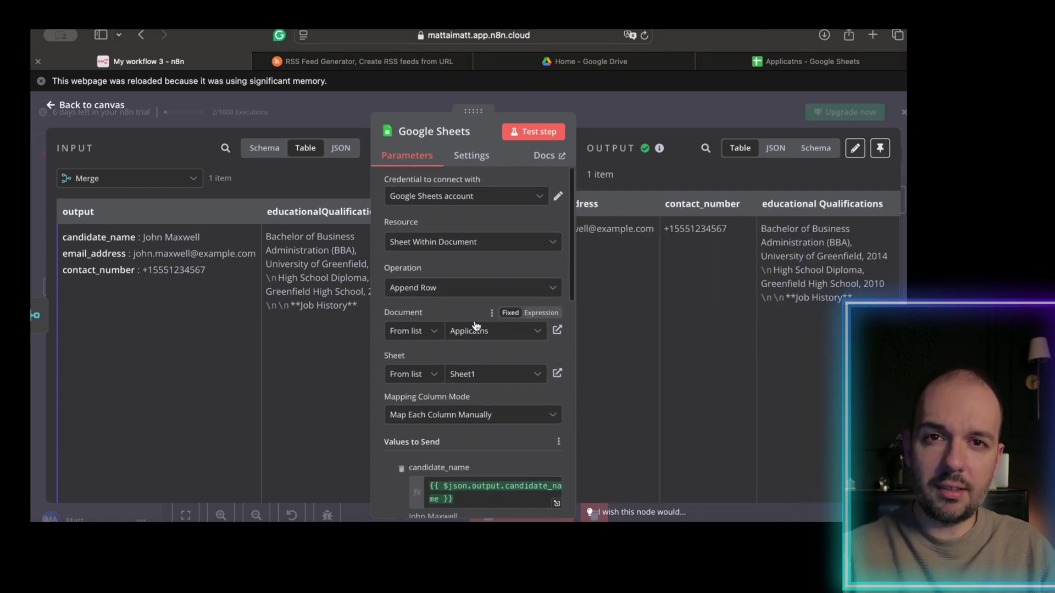
# - Review the Google Sheets node's column mappings down to justification and its output table, and return to the canvas
pyautogui.scroll(-15, 472, 324)
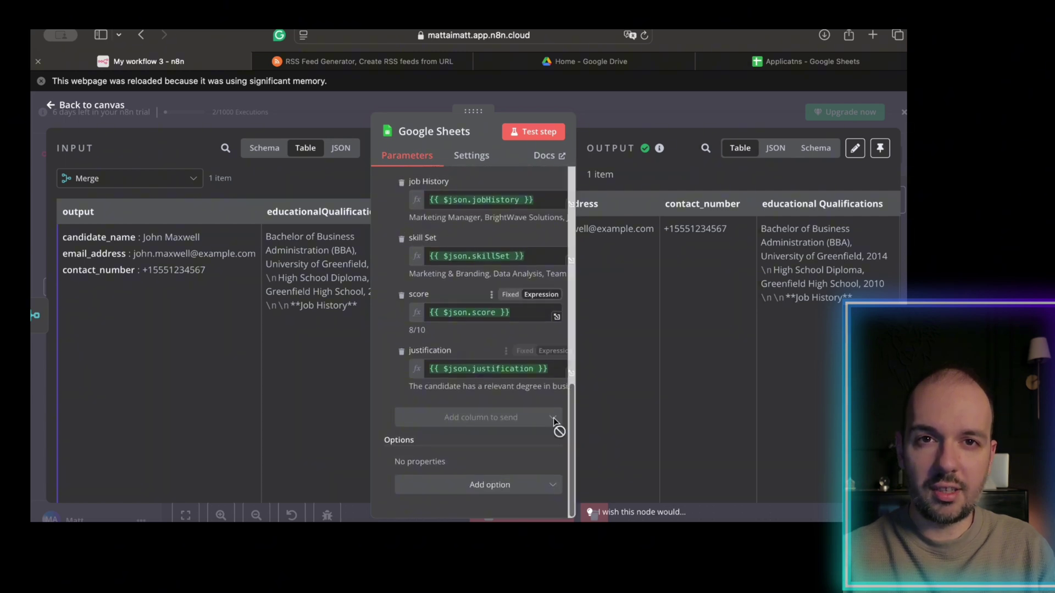
pyautogui.scroll(15, 520, 444)
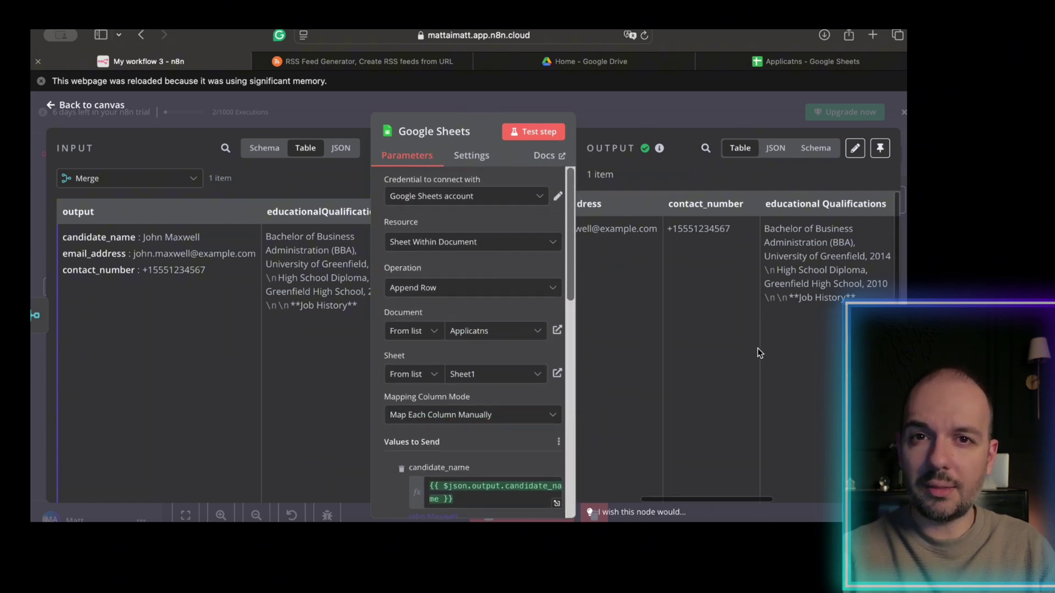
pyautogui.hscroll(-3, 756, 353)
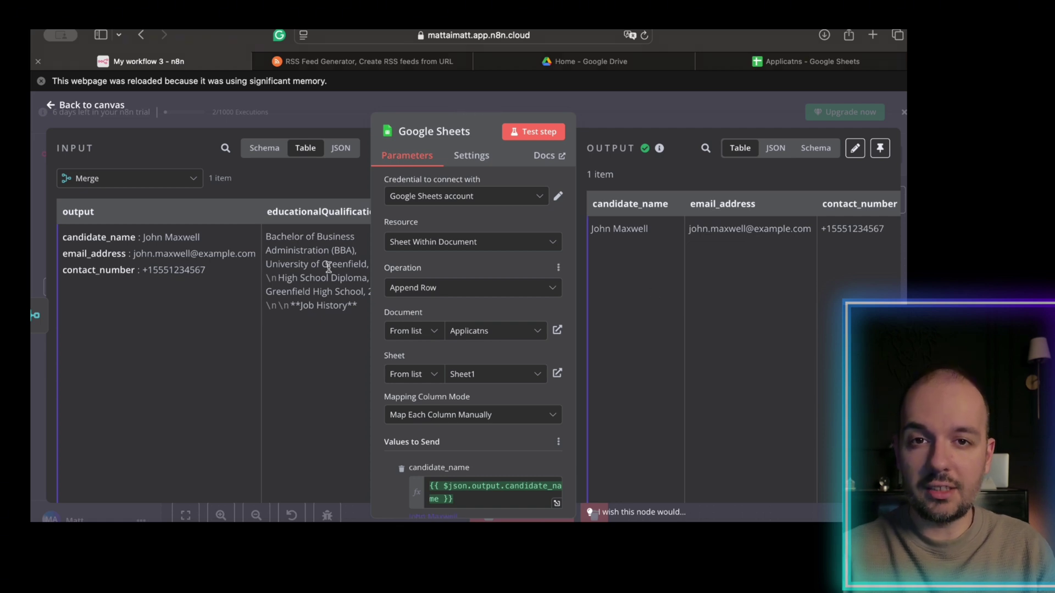
pyautogui.click(97, 104)
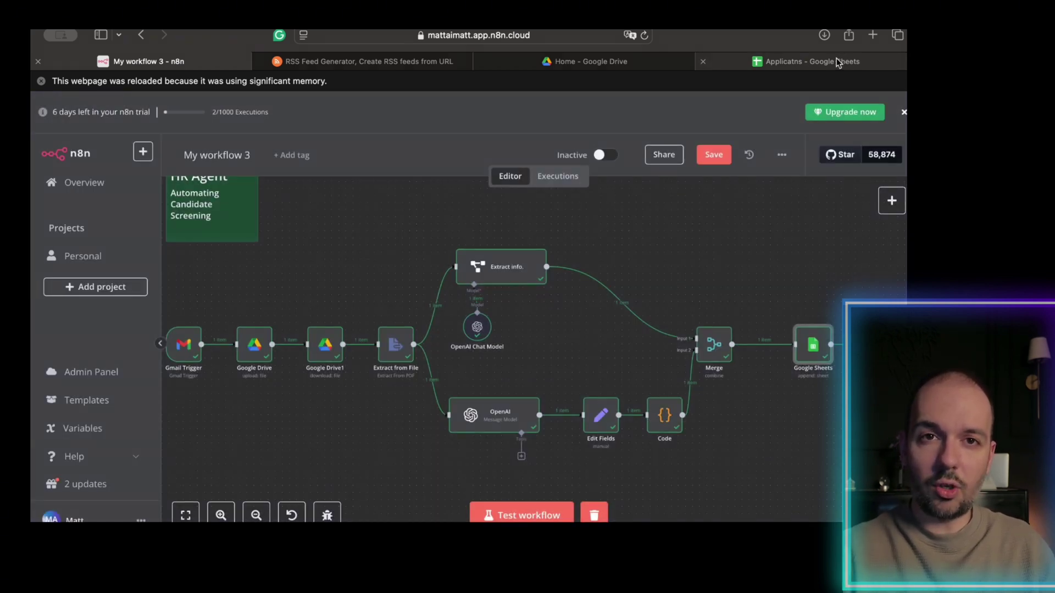
# - Switch to the Applicatns spreadsheet in Google Sheets and look over the appended candidate rows across the columns
pyautogui.click(814, 63)
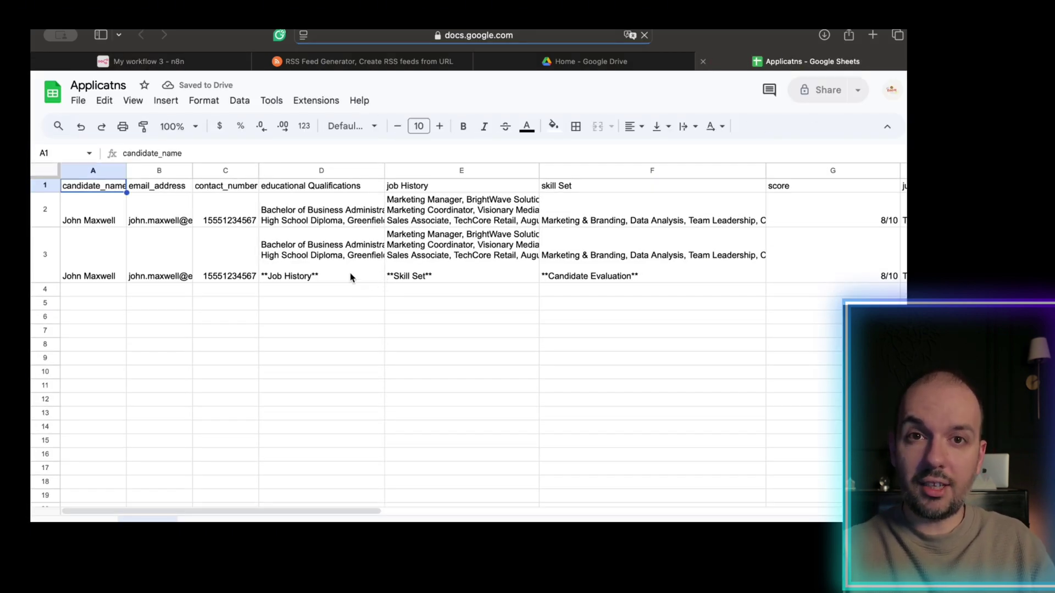
pyautogui.hscroll(2, 353, 212)
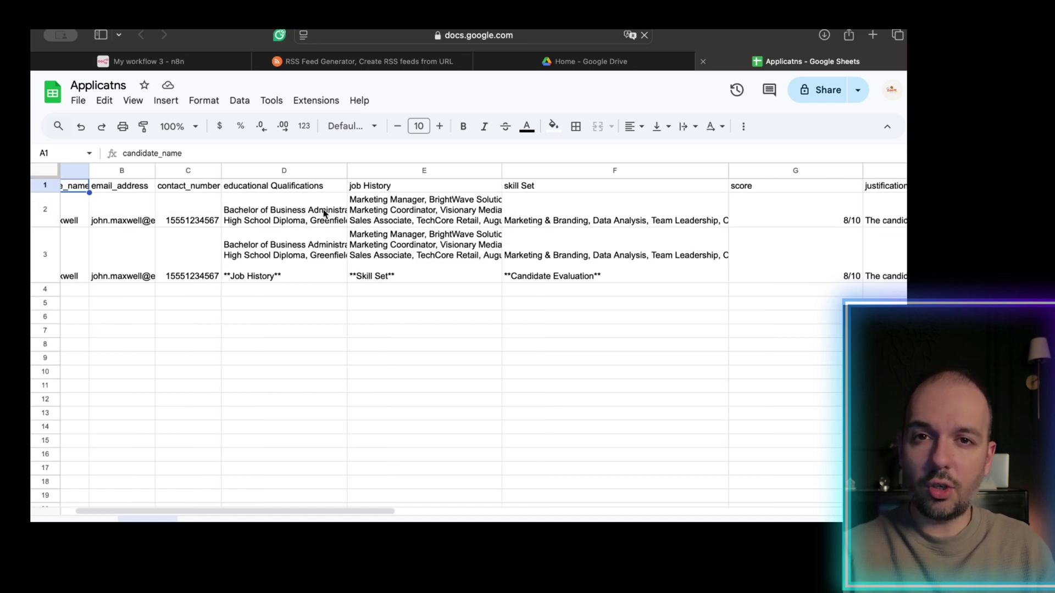
pyautogui.click(325, 214)
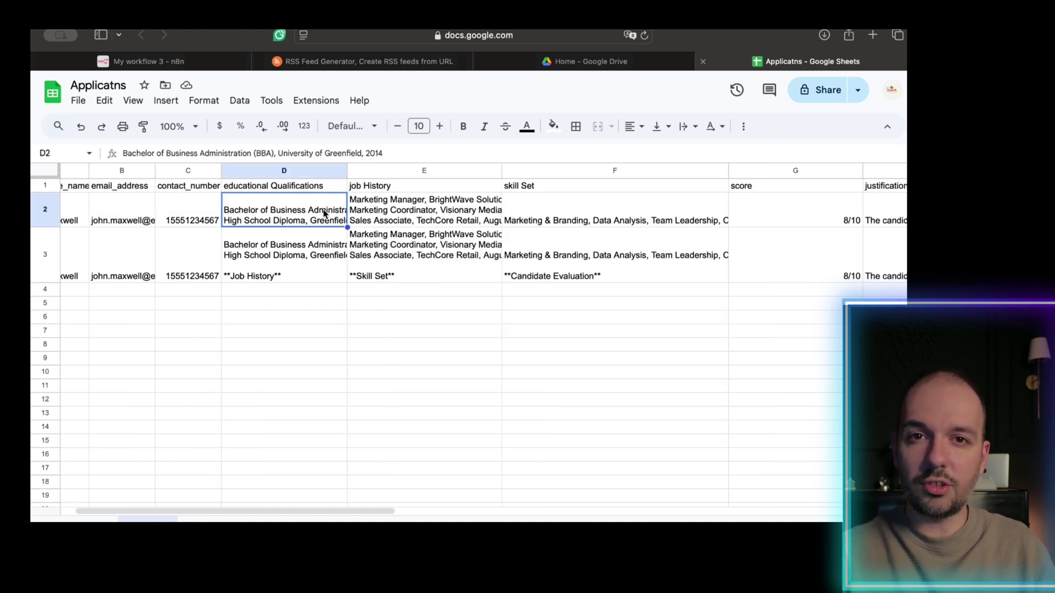
pyautogui.hscroll(1, 324, 213)
pyautogui.hscroll(-3, 312, 217)
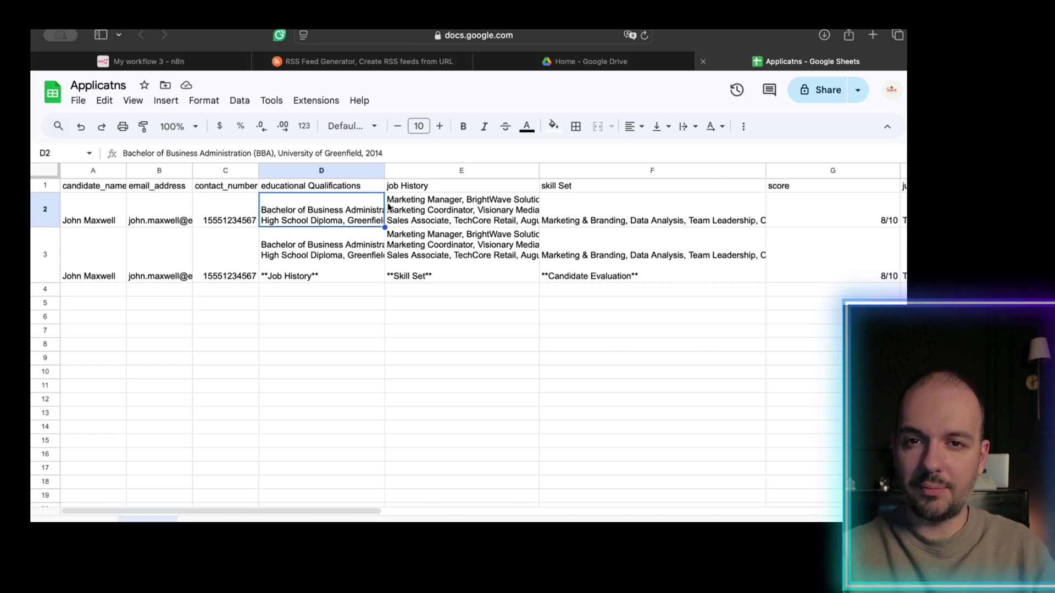
# - Compare the full educational Qualifications and job History cell contents in rows 2 and 3 without changing them
pyautogui.doubleClick(345, 207)
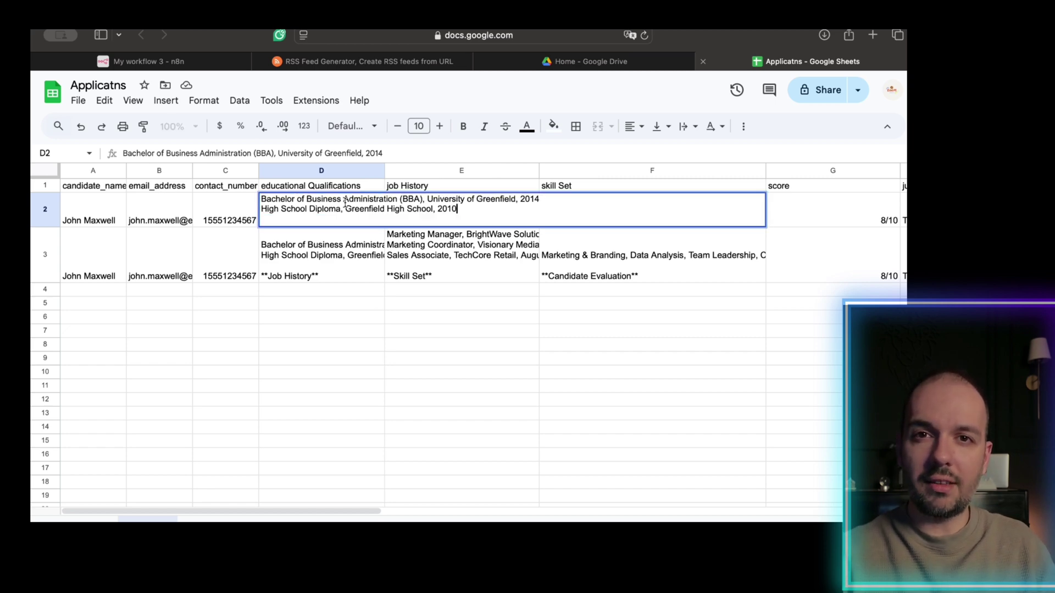
pyautogui.doubleClick(347, 239)
pyautogui.doubleClick(340, 199)
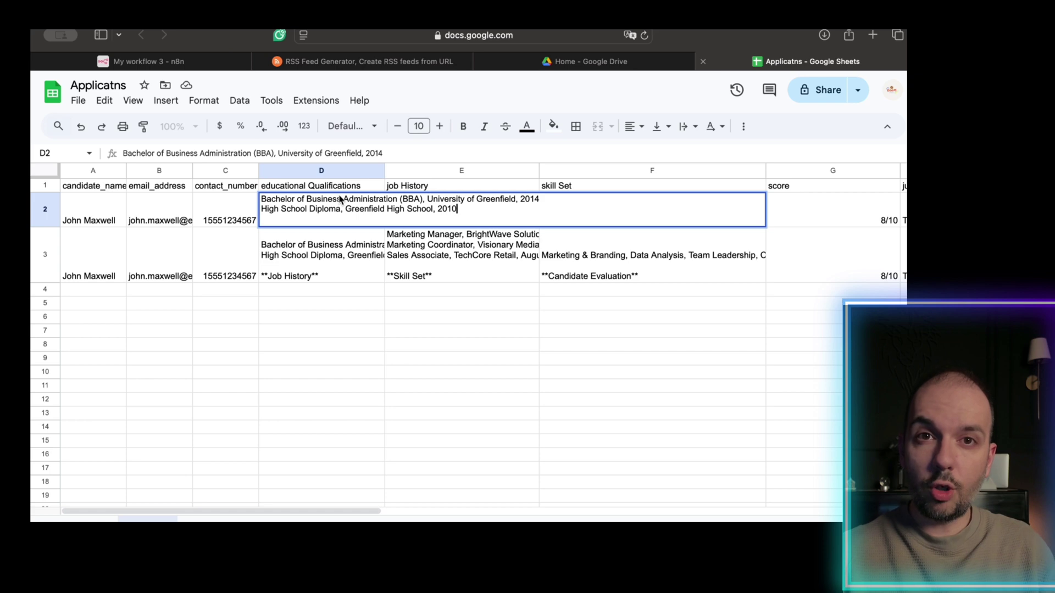
pyautogui.hscroll(3, 319, 219)
pyautogui.doubleClick(329, 241)
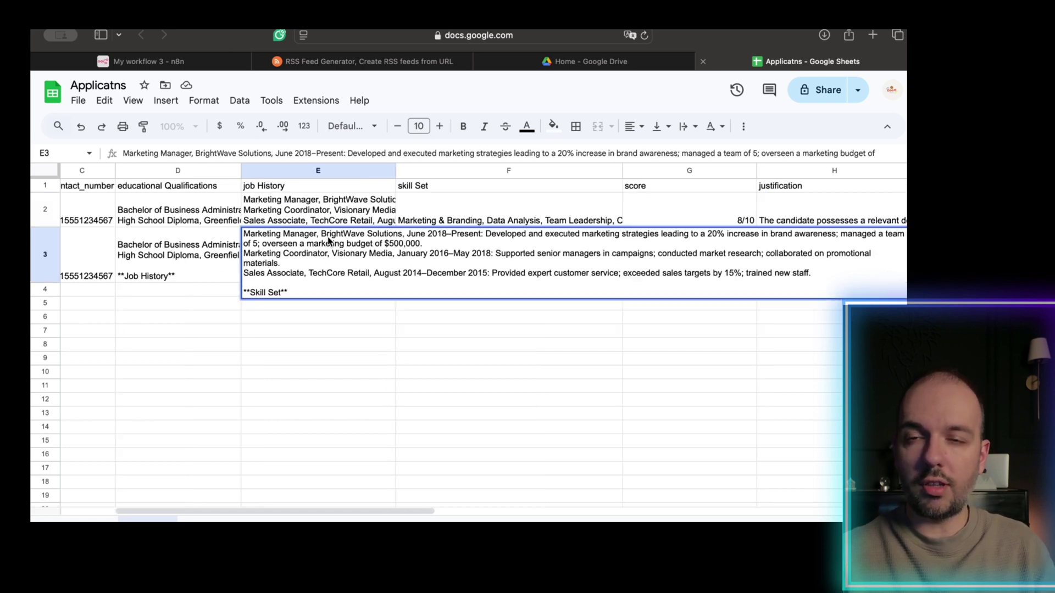
pyautogui.doubleClick(202, 209)
pyautogui.doubleClick(192, 242)
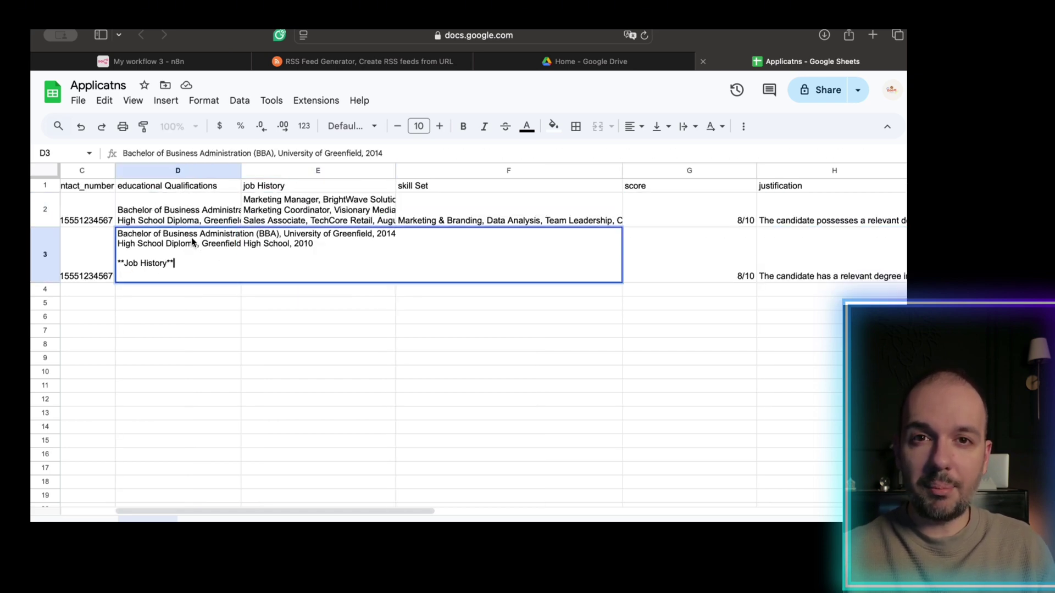
pyautogui.click(95, 255)
pyautogui.click(209, 268)
pyautogui.hscroll(-4, 209, 268)
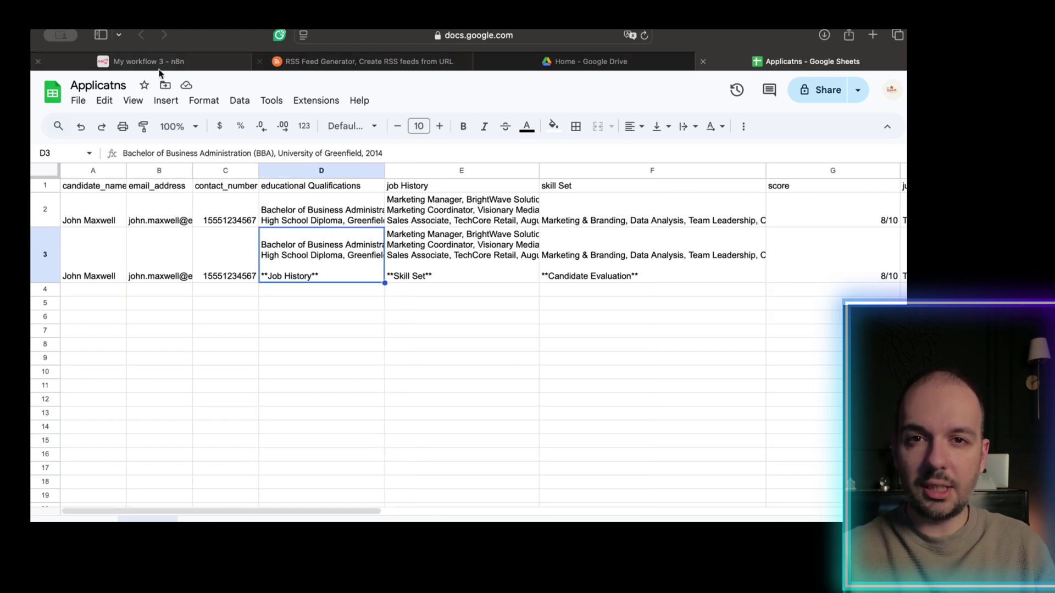
# - Switch back to the n8n workflow, recheck the Google Sheets node's output from educational Qualifications to justification, and return to the canvas
pyautogui.click(188, 67)
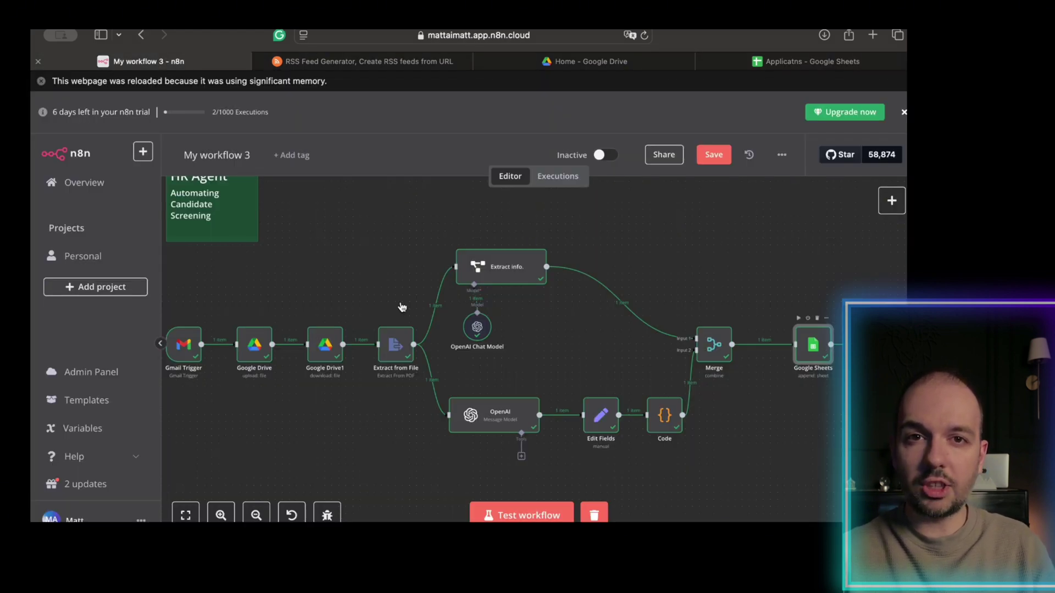
pyautogui.doubleClick(812, 345)
pyautogui.hscroll(5, 769, 296)
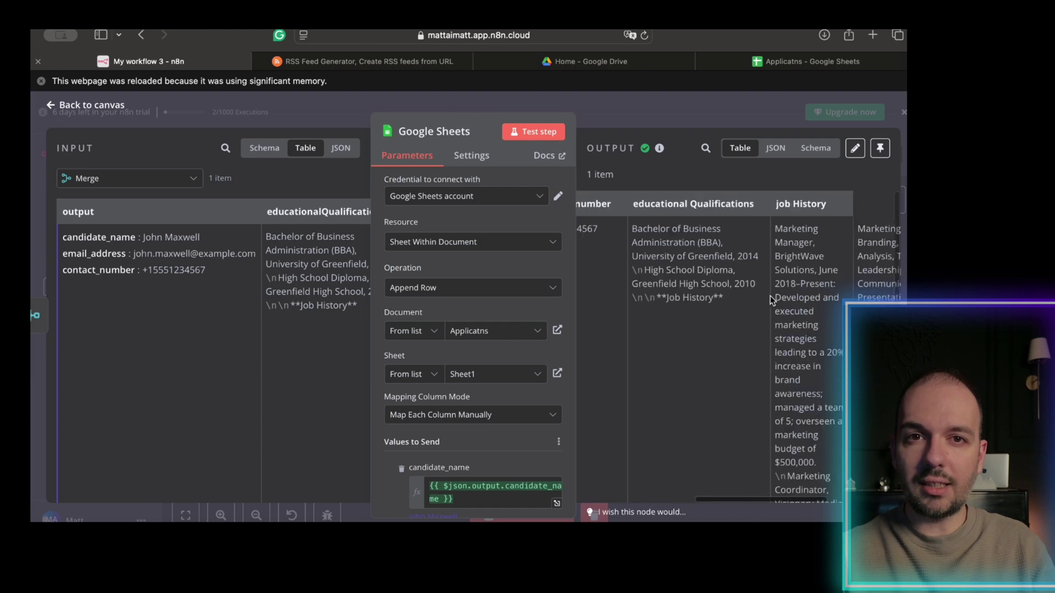
pyautogui.hscroll(4, 770, 295)
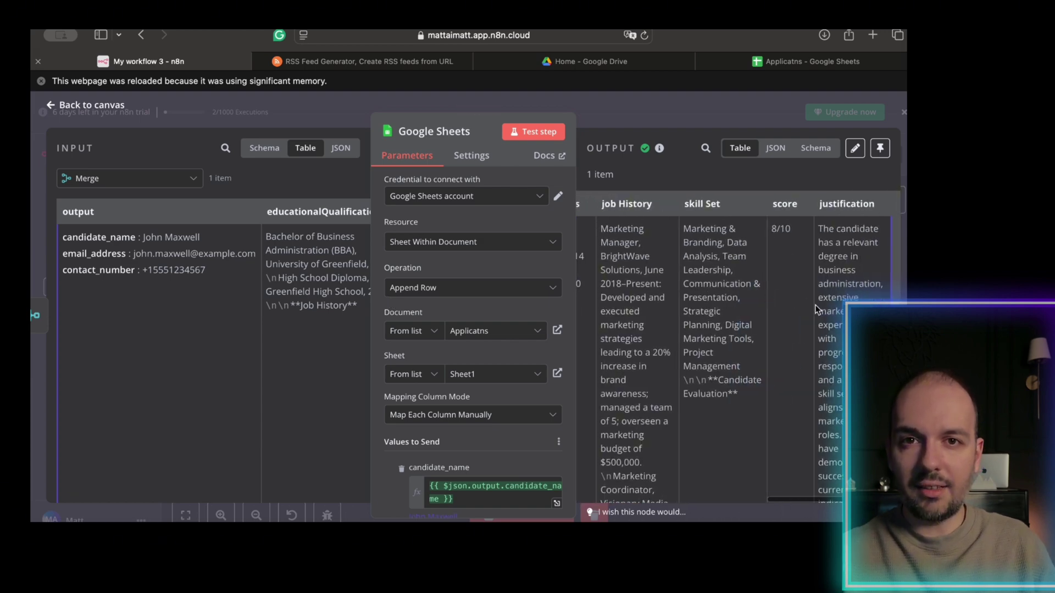
pyautogui.scroll(-5, 797, 330)
pyautogui.scroll(5, 797, 330)
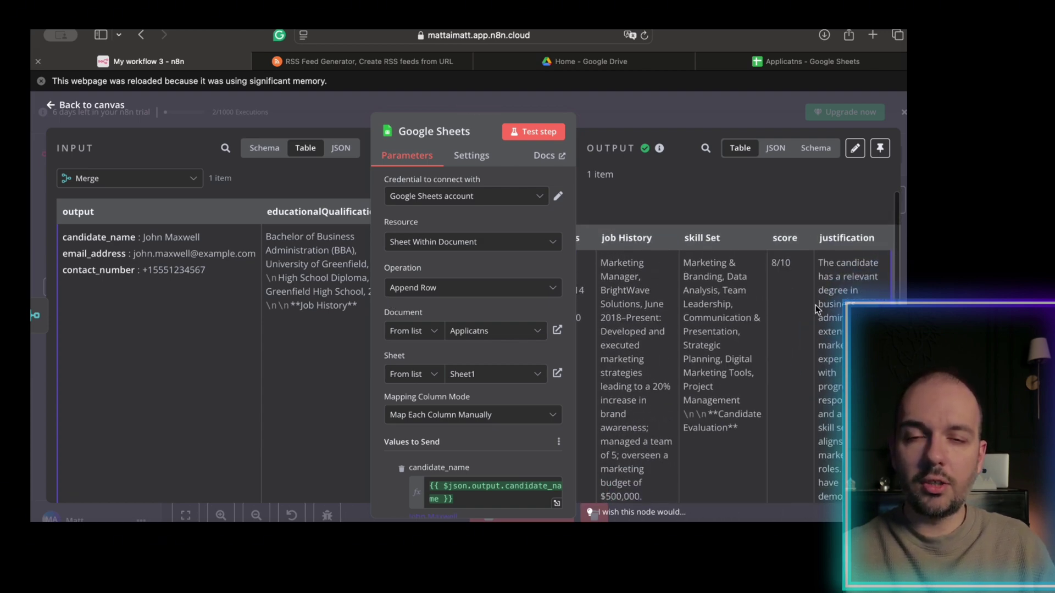
pyautogui.click(109, 106)
# - Add a Typeform Trigger node without selecting a credential and place it just above the Gmail Trigger node
pyautogui.hscroll(-5, 278, 272)
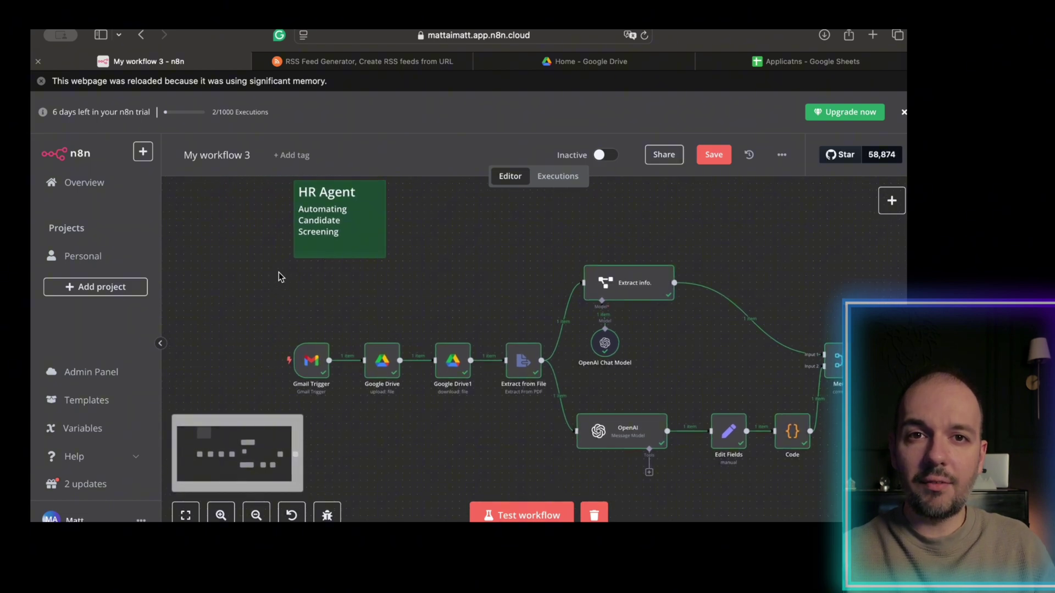
pyautogui.scroll(-5, 407, 299)
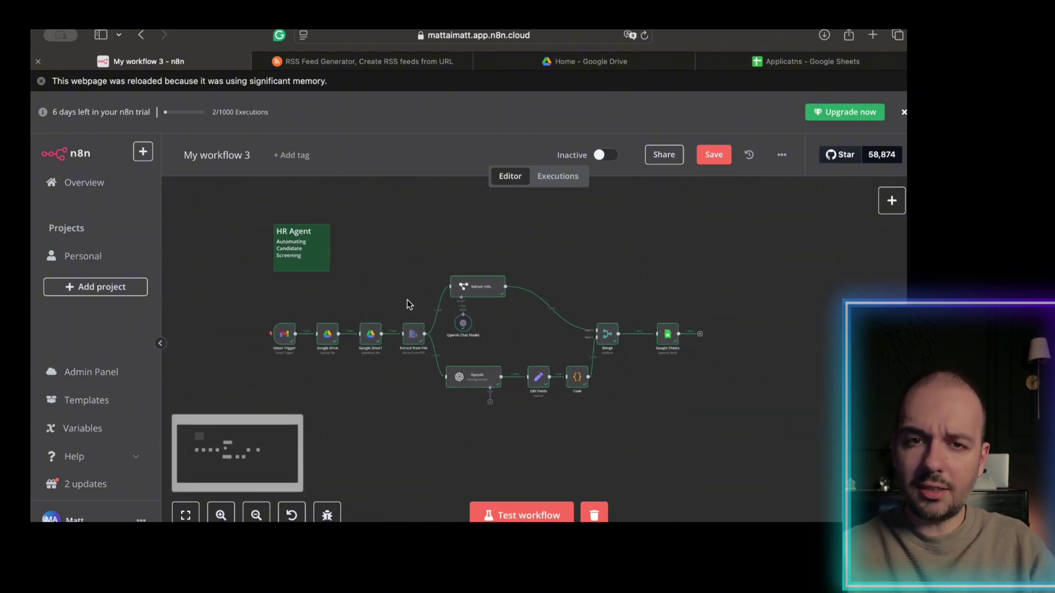
pyautogui.scroll(5, 407, 299)
pyautogui.click(891, 201)
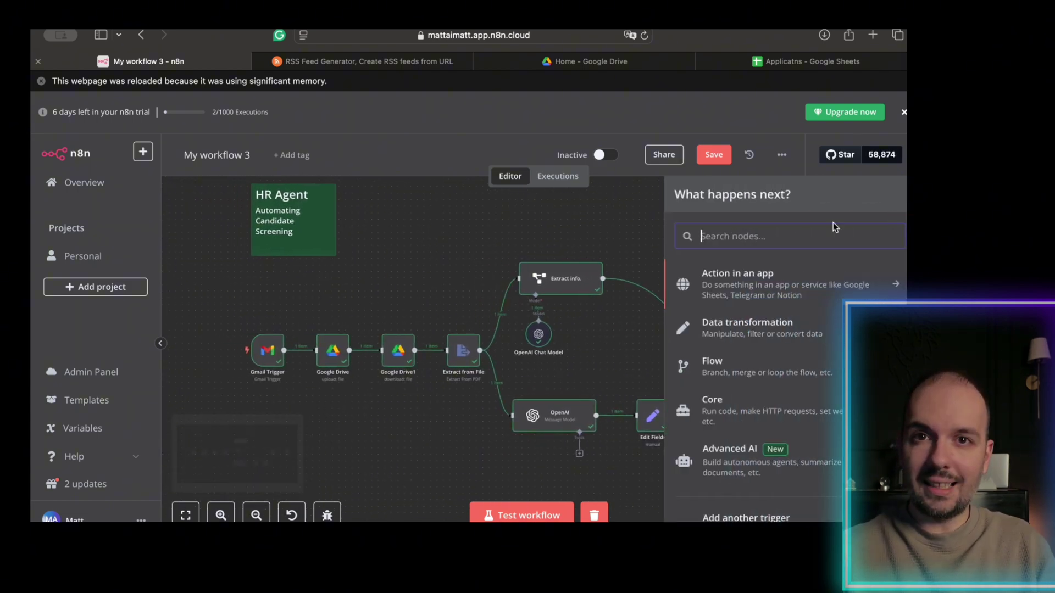
pyautogui.write('type')
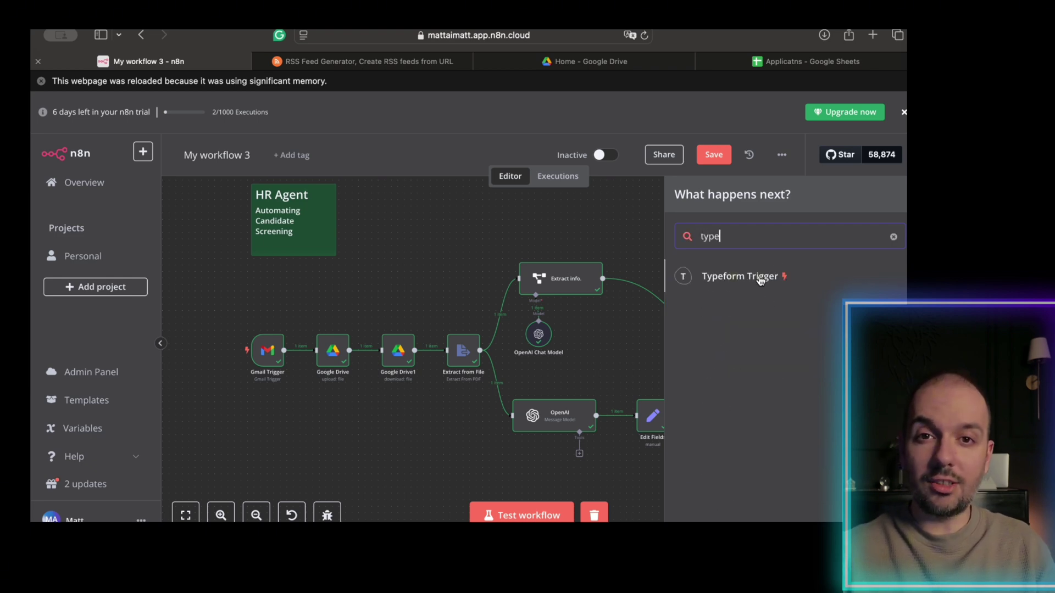
pyautogui.click(745, 289)
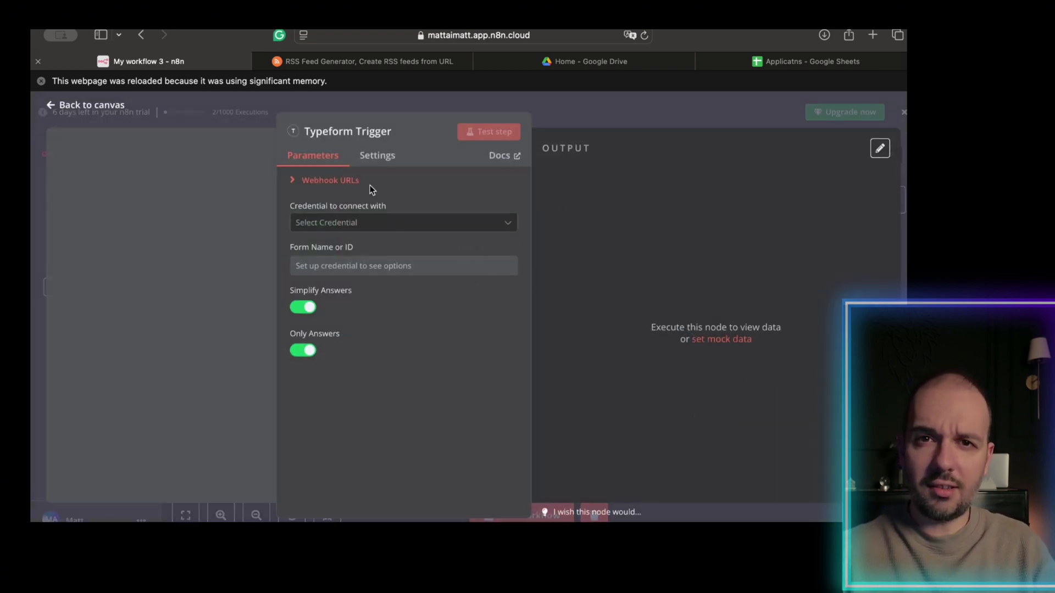
pyautogui.click(389, 226)
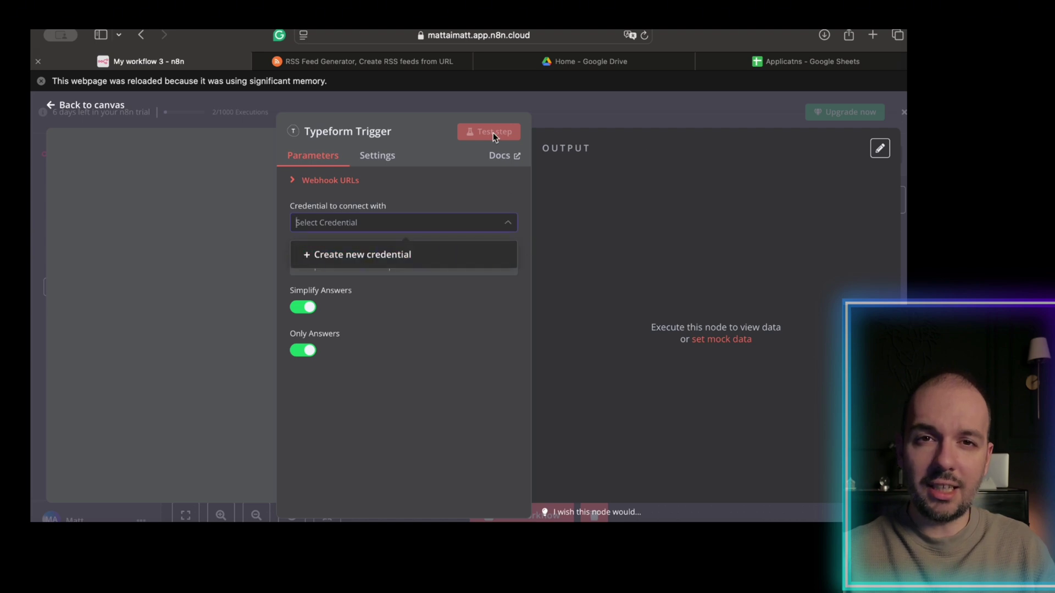
pyautogui.click(110, 109)
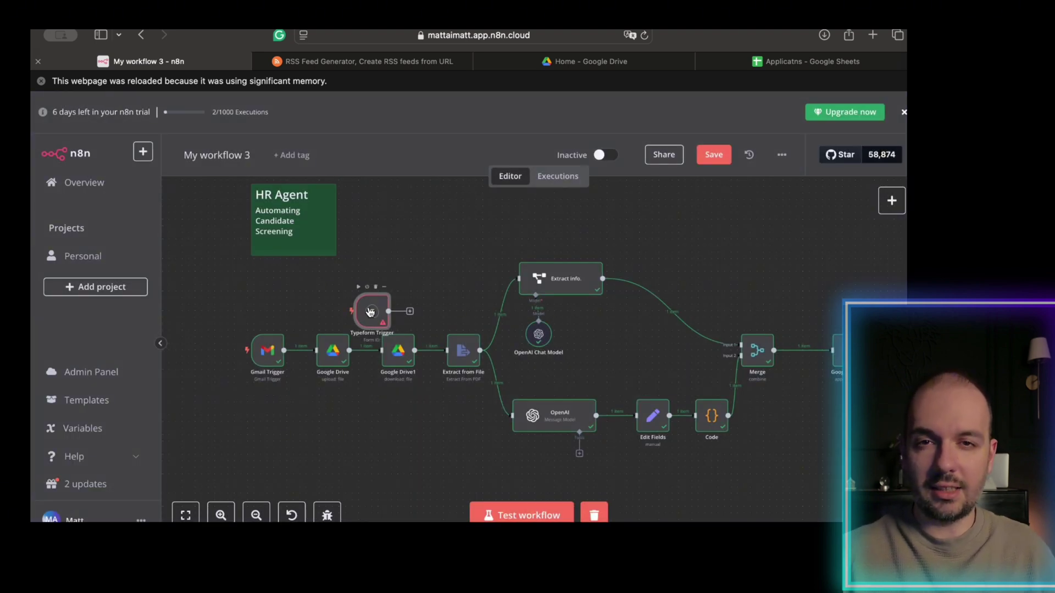
pyautogui.moveTo(371, 312); pyautogui.dragTo(268, 295)
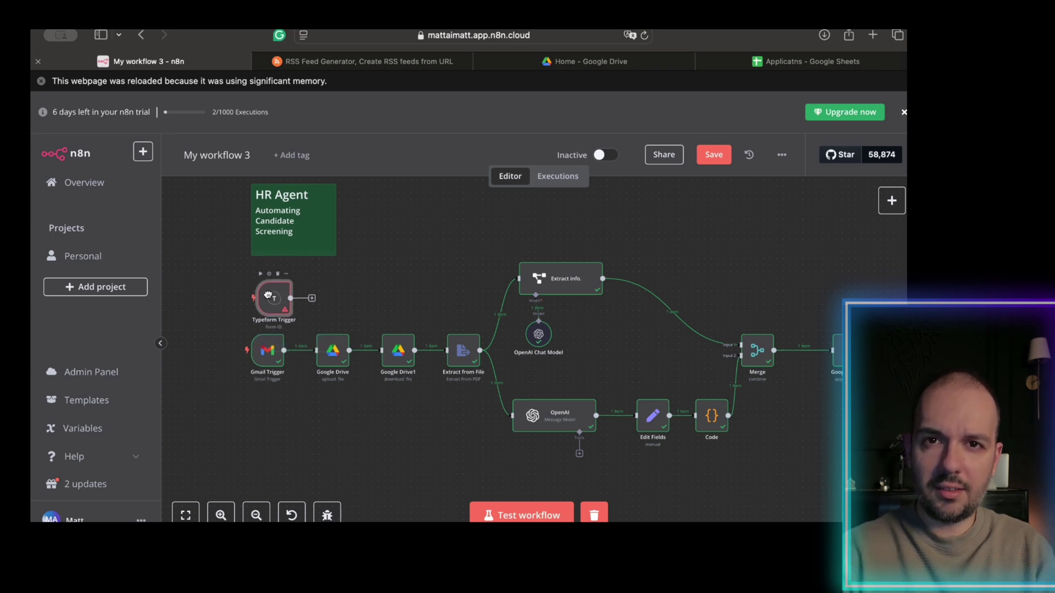